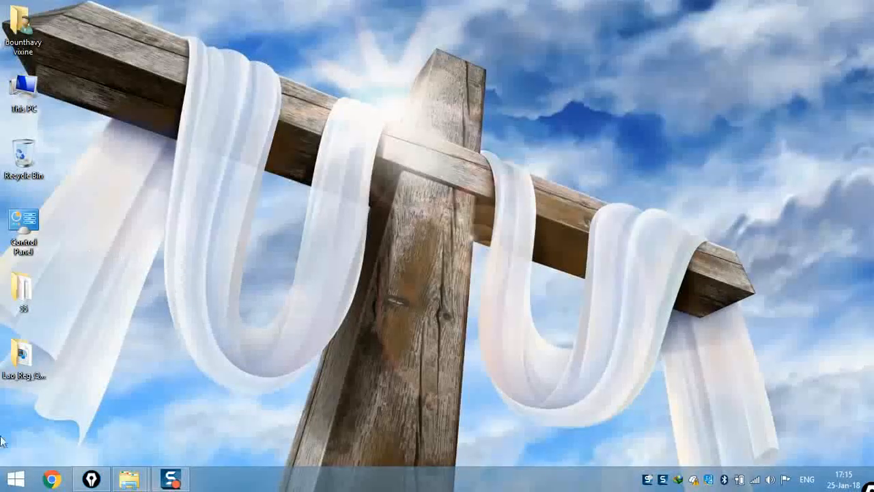
# - Browse All apps and search 'pg' to locate pgAdmin III
pyautogui.click(19, 477)
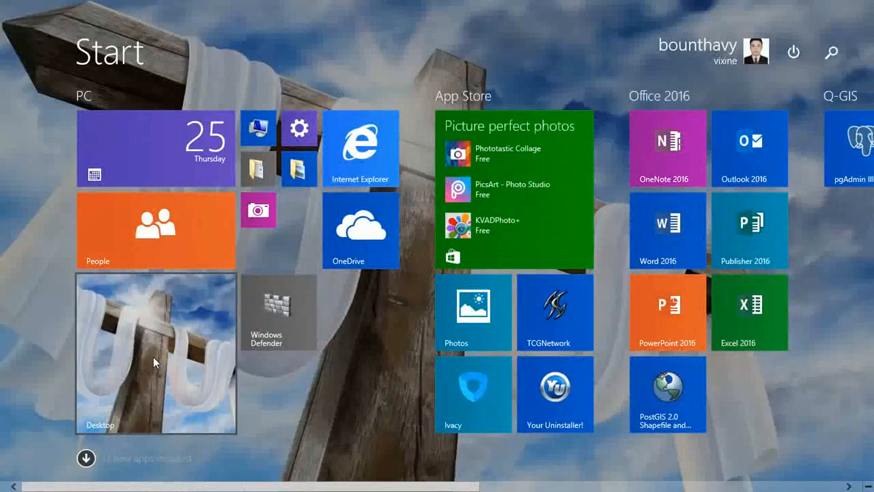
pyautogui.click(86, 458)
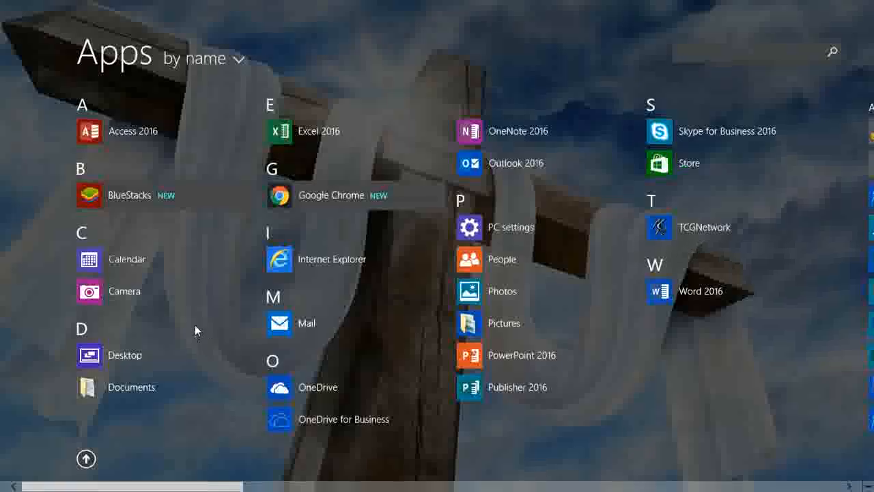
pyautogui.scroll(-5, 200, 311)
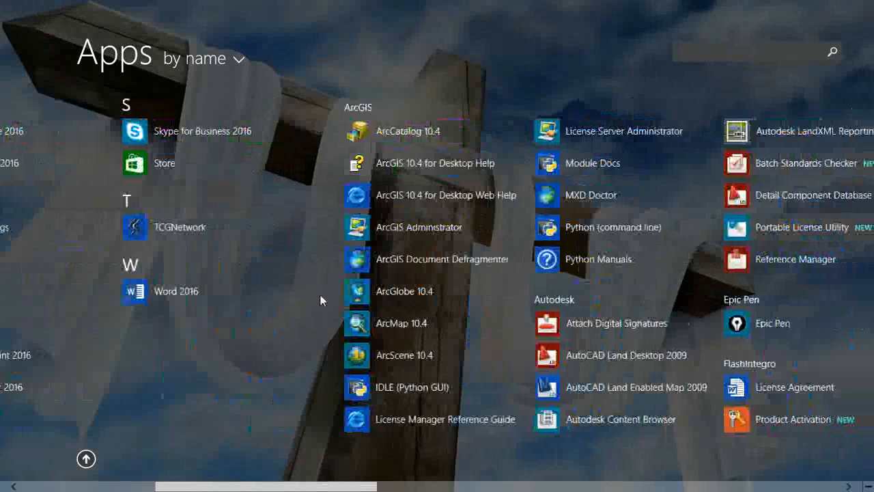
pyautogui.scroll(-3, 321, 300)
pyautogui.click(688, 53)
pyautogui.write('ps')
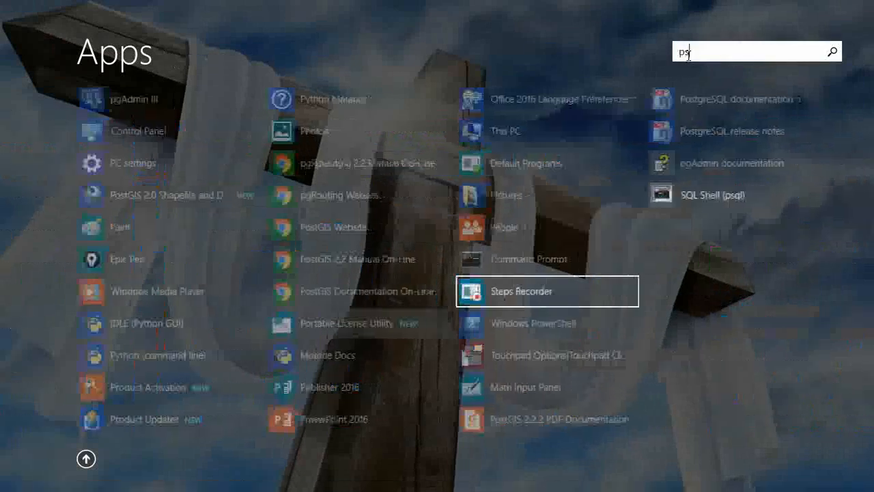
pyautogui.press('BackSpace')
pyautogui.write('os')
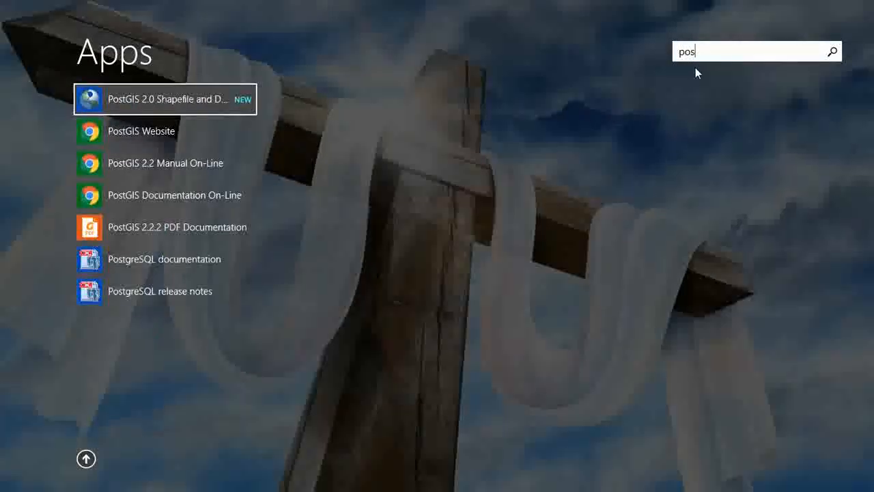
pyautogui.press('BackSpace')
pyautogui.press('BackSpace')
pyautogui.write('pg')
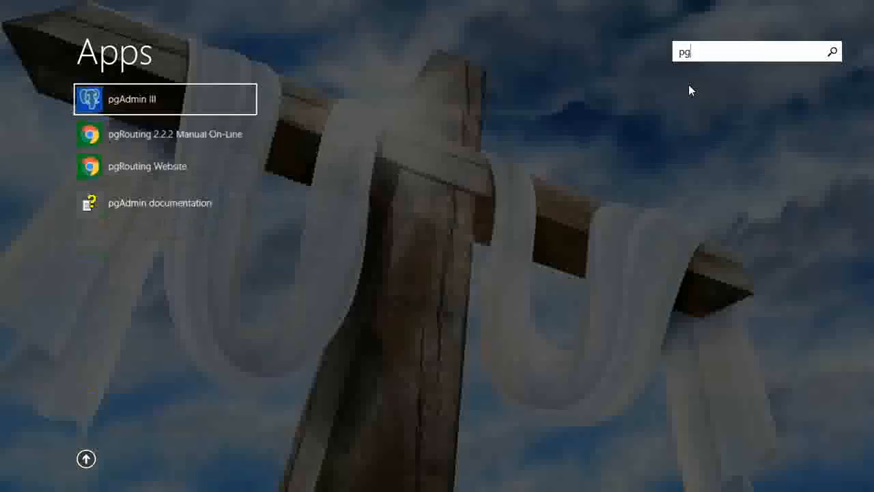
pyautogui.rightClick(126, 100)
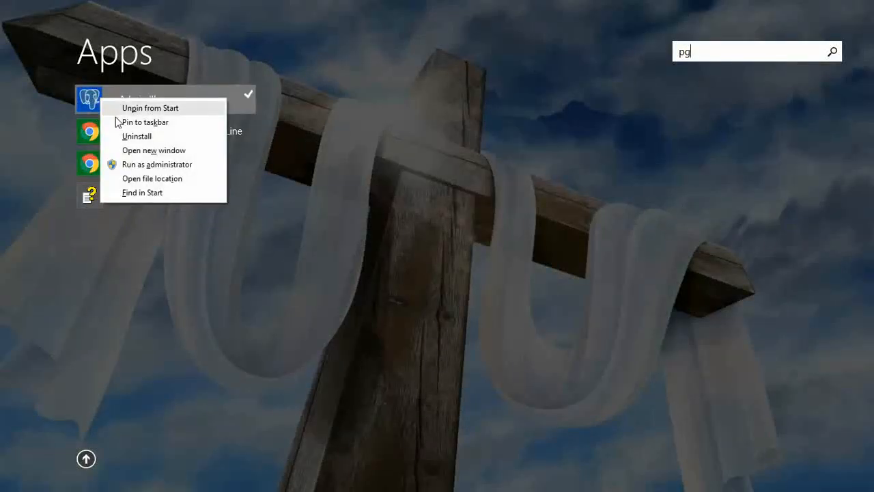
pyautogui.click(441, 275)
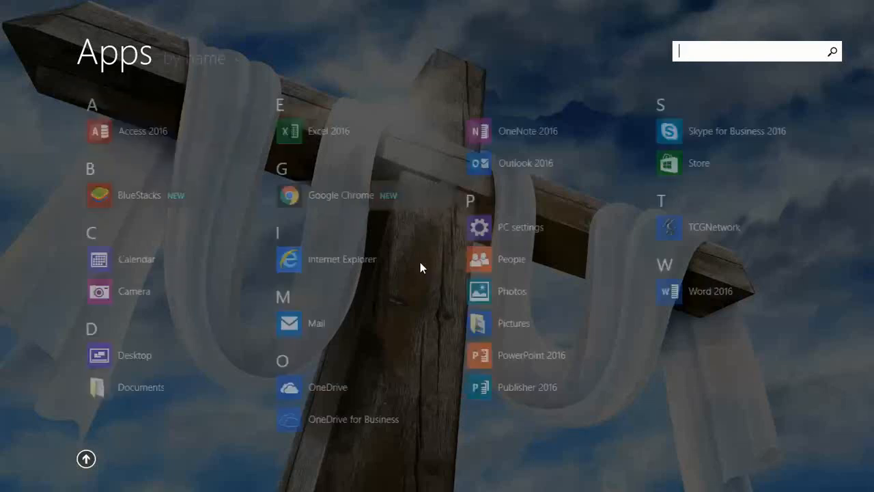
# - Drag the PostGIS 2.0 Shapefile tile into the Q-GIS group beside pgAdmin III
pyautogui.press('super')
pyautogui.press('super')
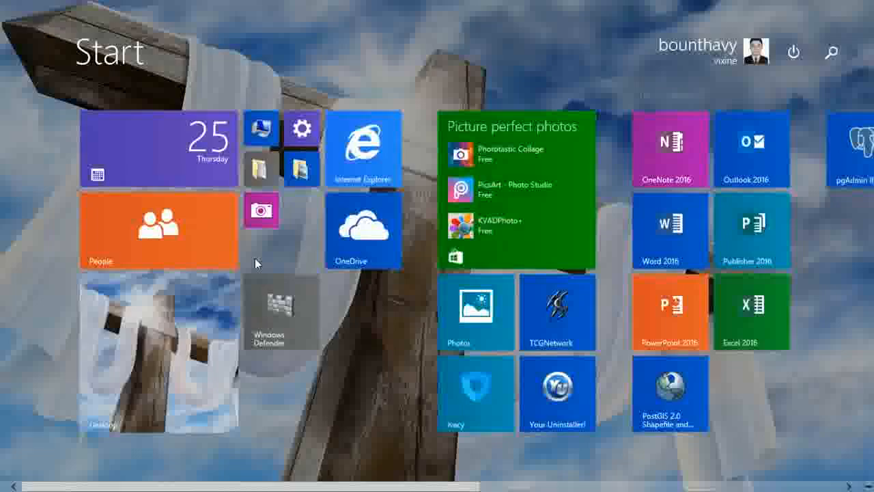
pyautogui.scroll(-3, 255, 258)
pyautogui.moveTo(282, 408); pyautogui.dragTo(464, 176)
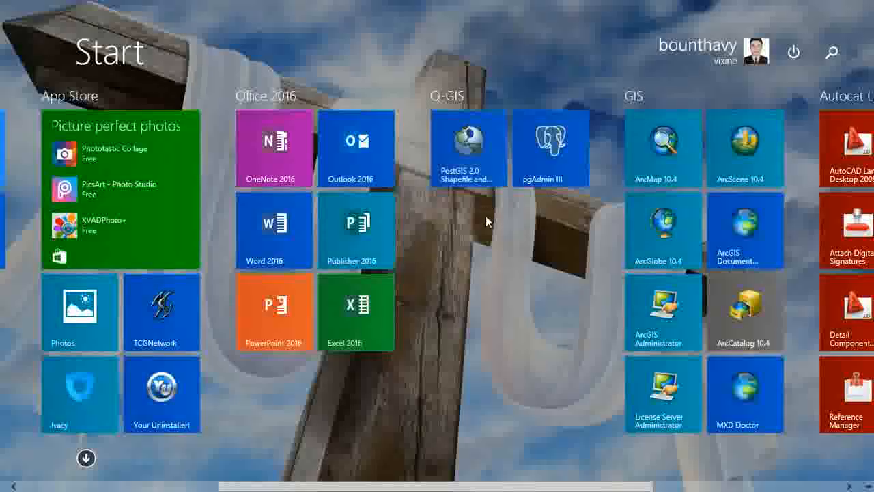
# - Launch pgAdmin III and circle the PostgreSQL 9.5 (localhost:5434) server entry
pyautogui.click(543, 152)
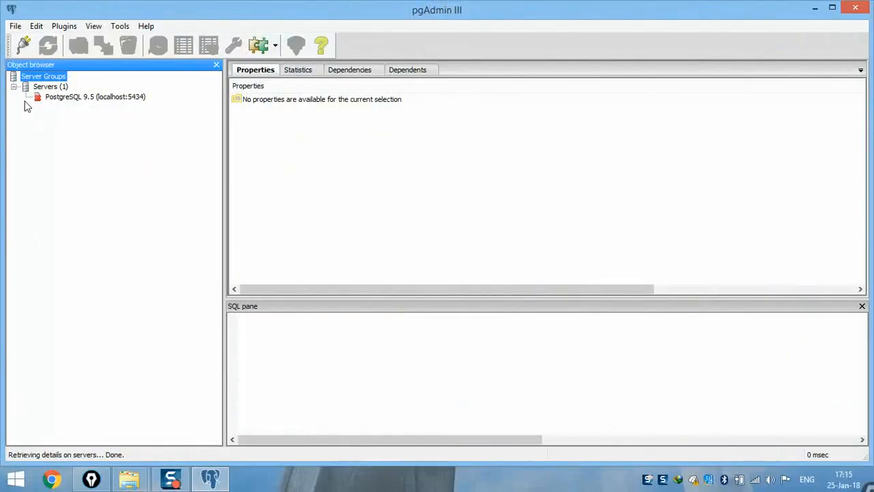
pyautogui.hotkey('ctrl', '2')
pyautogui.moveTo(101, 86)
pyautogui.mouseDown()
pyautogui.moveTo(27, 93)
pyautogui.moveTo(147, 129)
pyautogui.moveTo(68, 75)
pyautogui.mouseUp()
pyautogui.press('Escape')
# - Drop the PostgreSQL 9.5 (localhost:5434) server registration, confirming with Yes
pyautogui.click(84, 100)
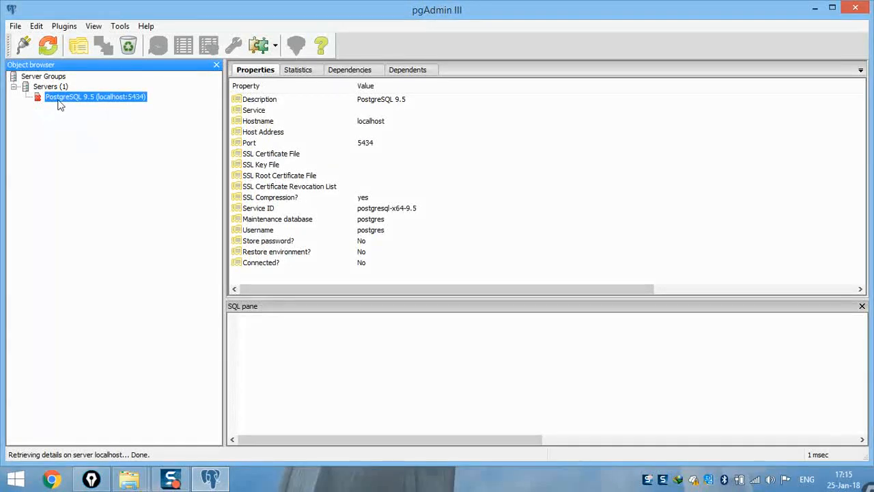
pyautogui.rightClick(71, 104)
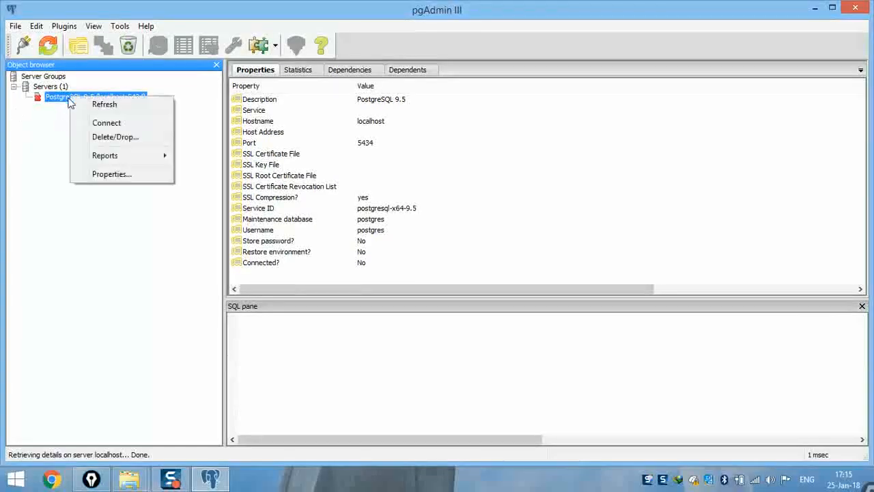
pyautogui.click(86, 136)
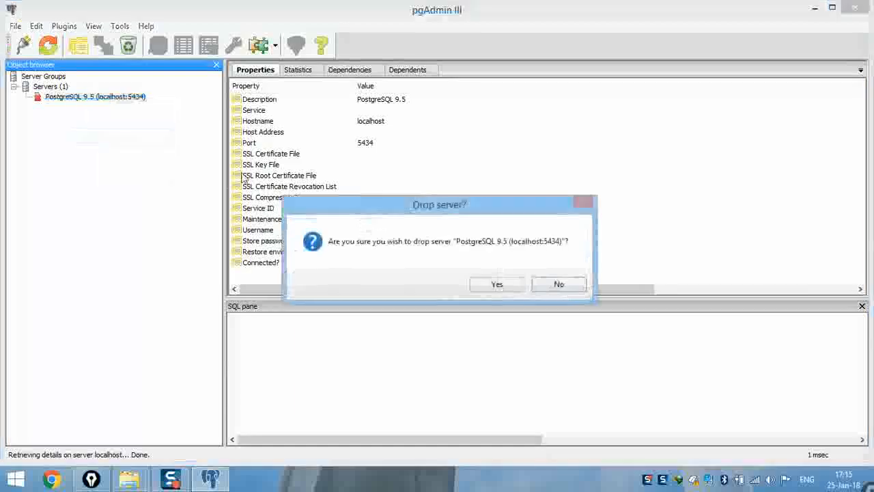
pyautogui.click(496, 284)
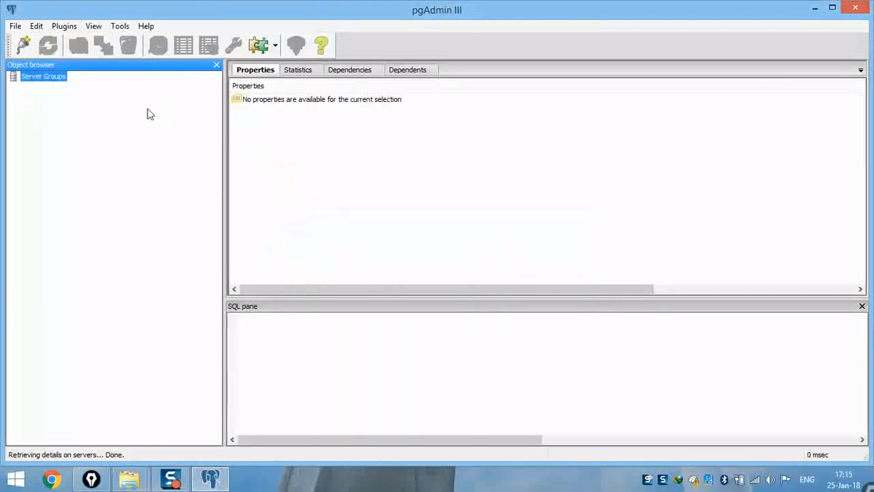
# - Close pgAdmin III and relaunch it from its Start screen tile
pyautogui.click(856, 7)
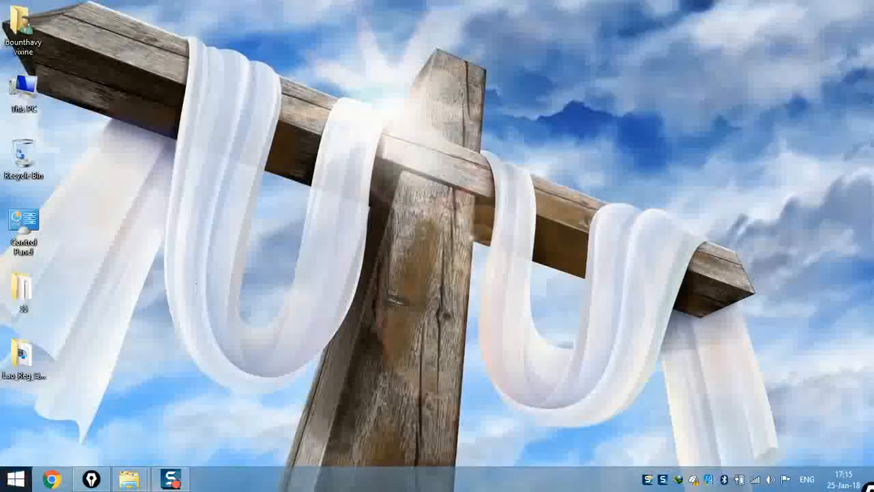
pyautogui.press('super')
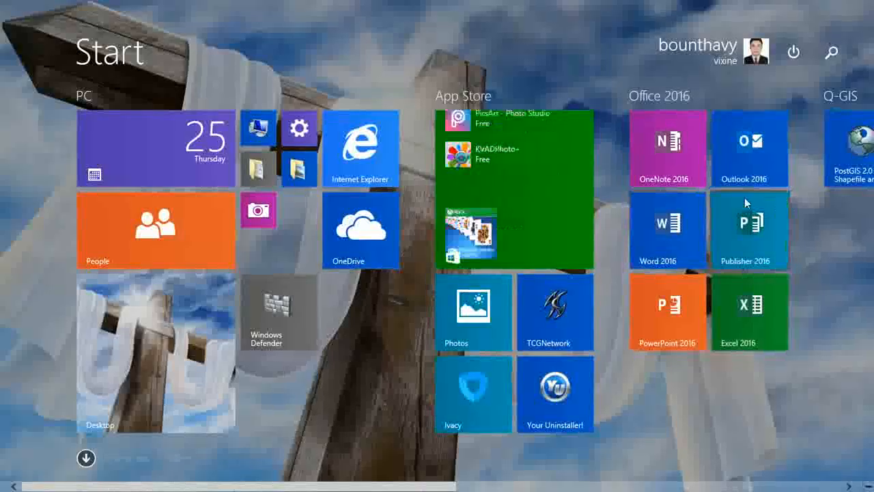
pyautogui.scroll(-2, 576, 219)
pyautogui.scroll(-2, 576, 218)
pyautogui.click(686, 164)
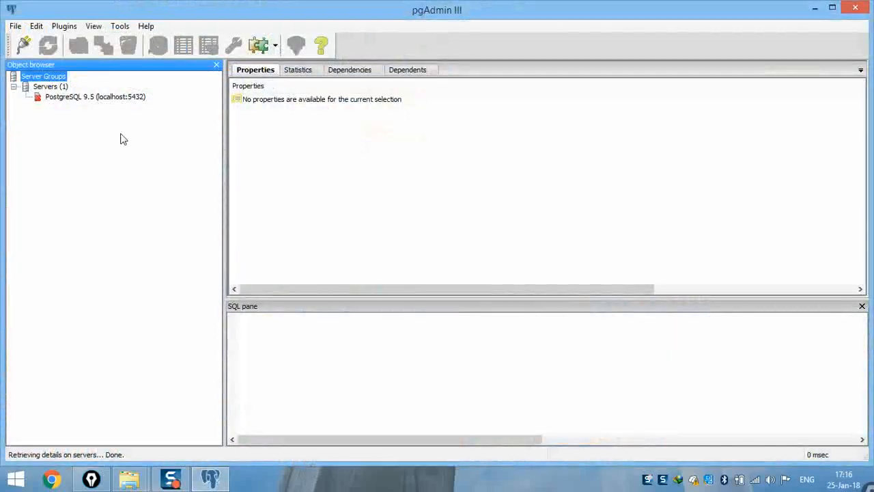
# - Connect to PostgreSQL 9.5 (localhost:5432) as postgres, entering the account password
pyautogui.hotkey('ctrl', 'shift', '3')
pyautogui.moveTo(102, 90)
pyautogui.mouseDown()
pyautogui.moveTo(80, 85)
pyautogui.moveTo(32, 115)
pyautogui.moveTo(157, 101)
pyautogui.moveTo(41, 113)
pyautogui.mouseUp()
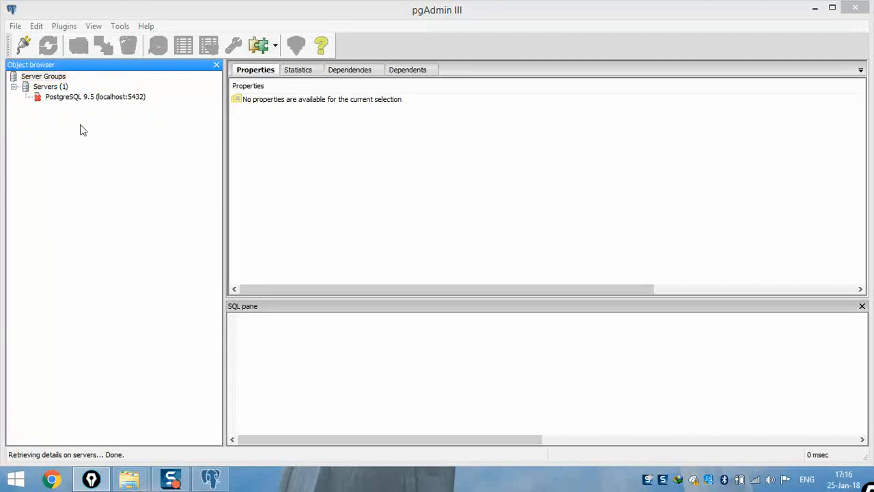
pyautogui.rightClick(62, 99)
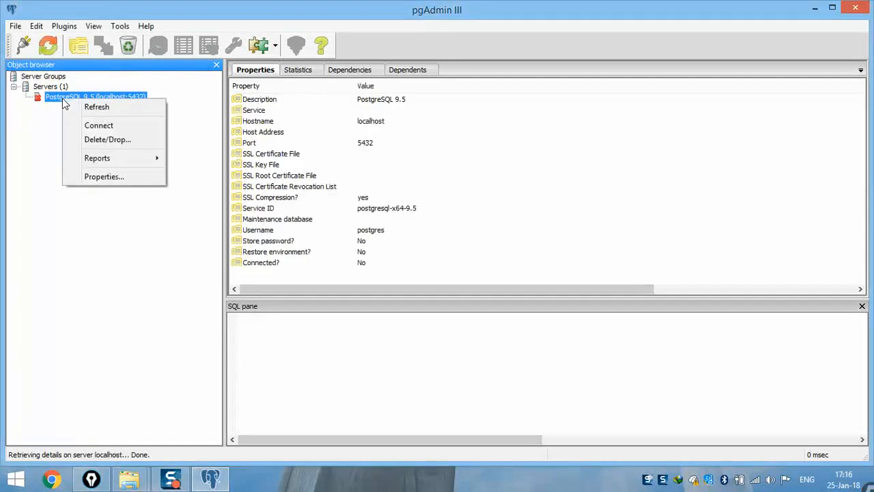
pyautogui.click(95, 125)
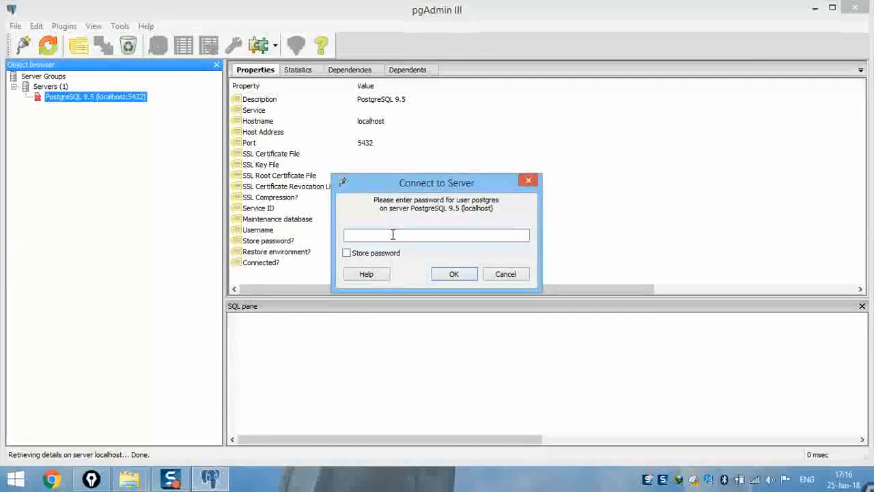
pyautogui.write('123')
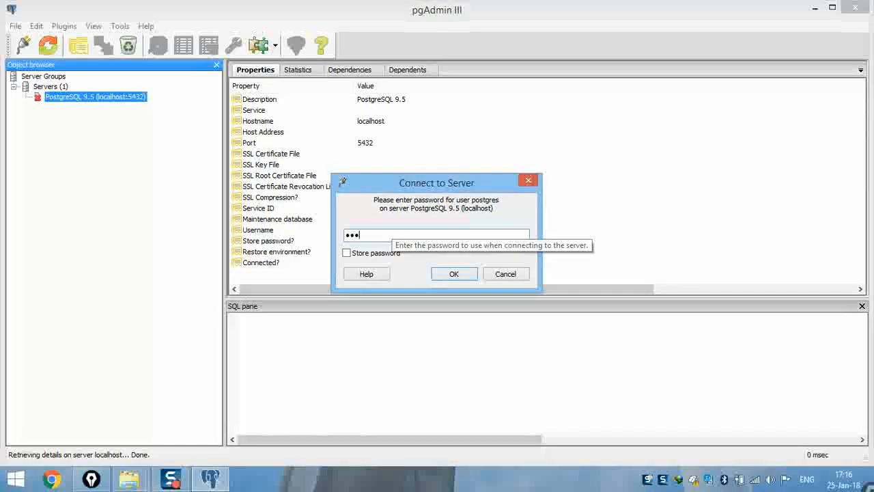
pyautogui.click(454, 274)
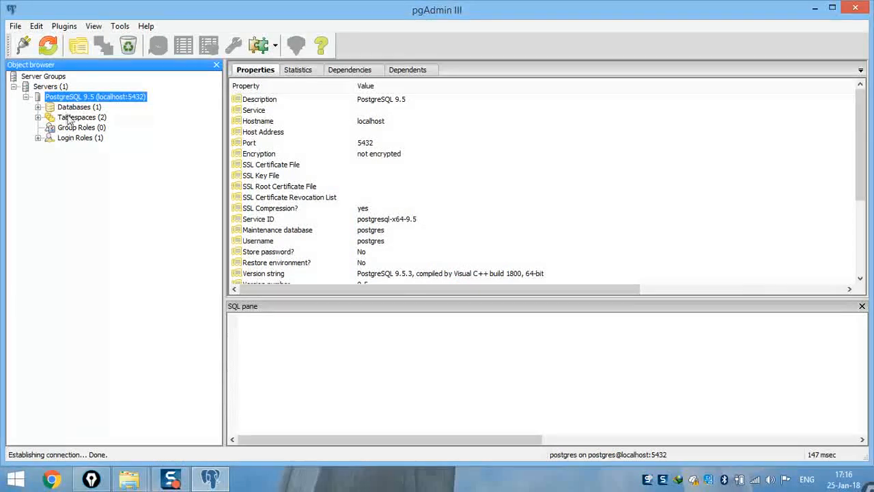
# - Expand Databases and Login Roles, highlighting the postgres database and postgres login role
pyautogui.doubleClick(75, 107)
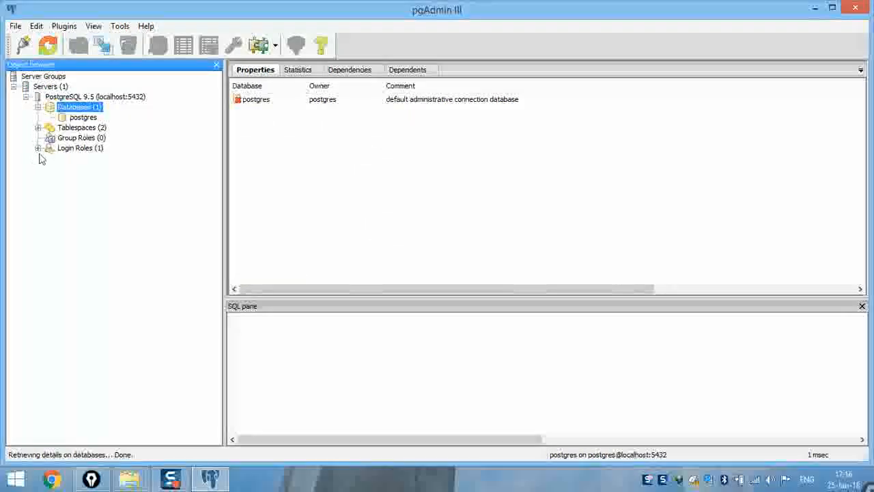
pyautogui.doubleClick(66, 149)
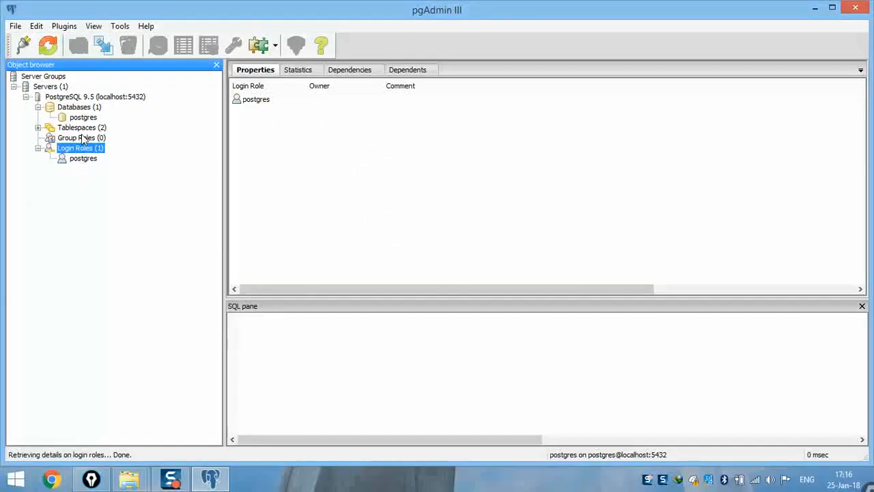
pyautogui.doubleClick(85, 158)
pyautogui.moveTo(64, 155)
pyautogui.mouseDown()
pyautogui.moveTo(99, 170)
pyautogui.moveTo(74, 148)
pyautogui.mouseUp()
pyautogui.moveTo(93, 108)
pyautogui.mouseDown()
pyautogui.moveTo(82, 108)
pyautogui.moveTo(84, 130)
pyautogui.moveTo(95, 111)
pyautogui.mouseUp()
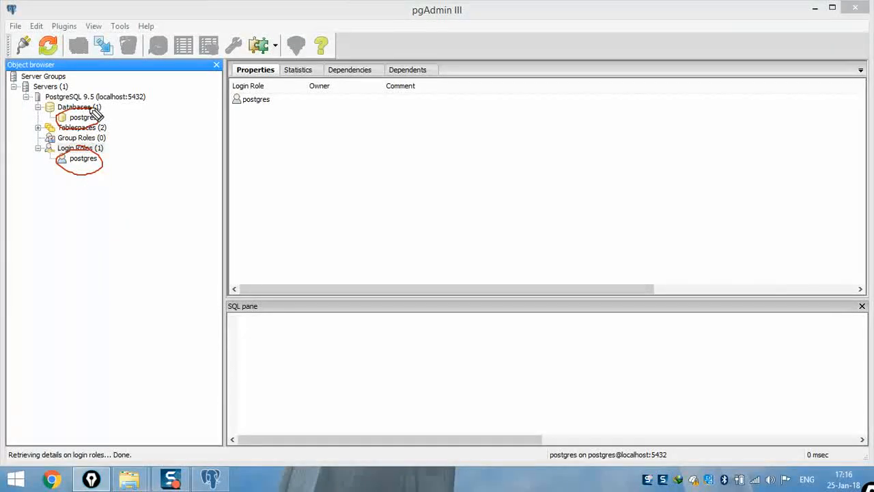
pyautogui.hotkey('ctrl', 'shift', '7')
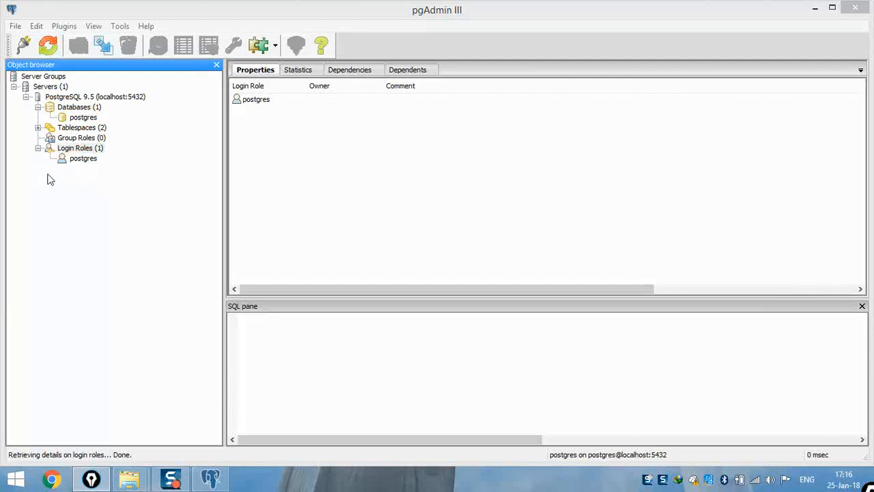
pyautogui.click(71, 158)
pyautogui.click(68, 148)
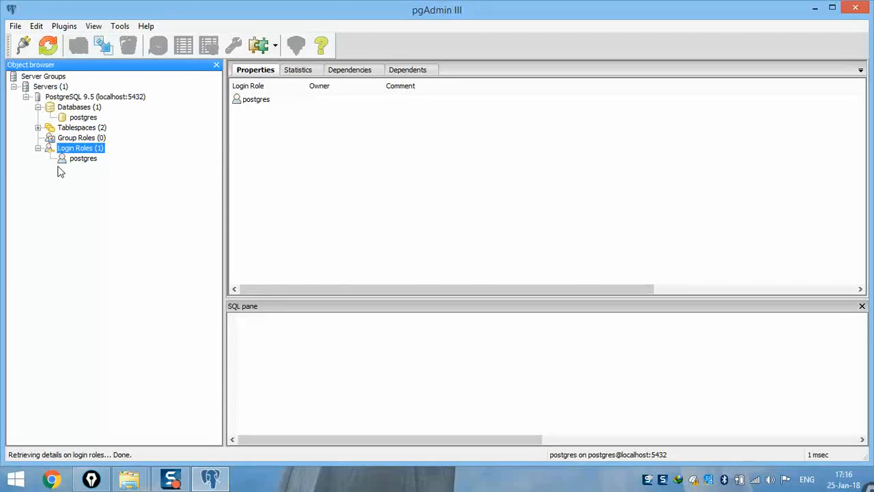
# - Start a new login role named admin
pyautogui.rightClick(77, 151)
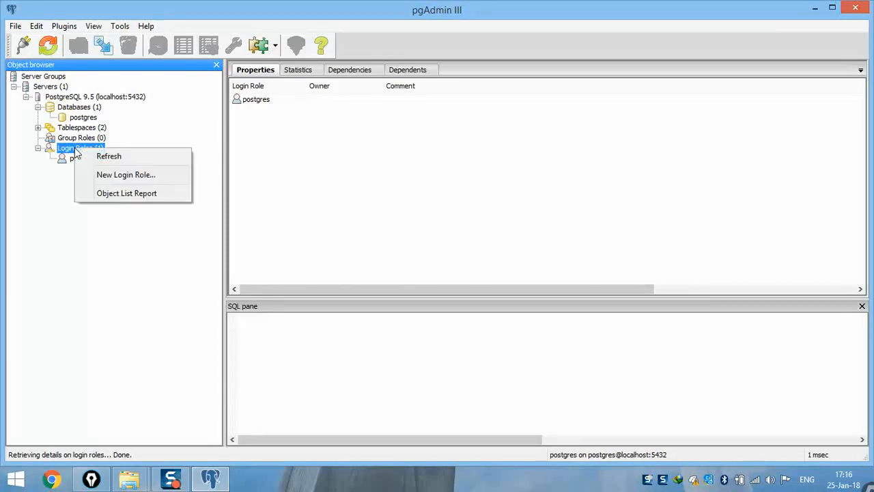
pyautogui.click(120, 175)
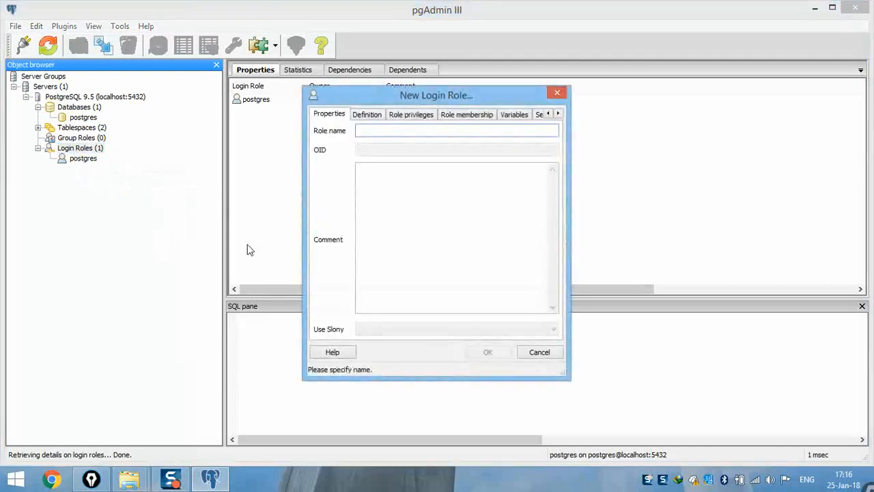
pyautogui.write('admin')
pyautogui.click(374, 115)
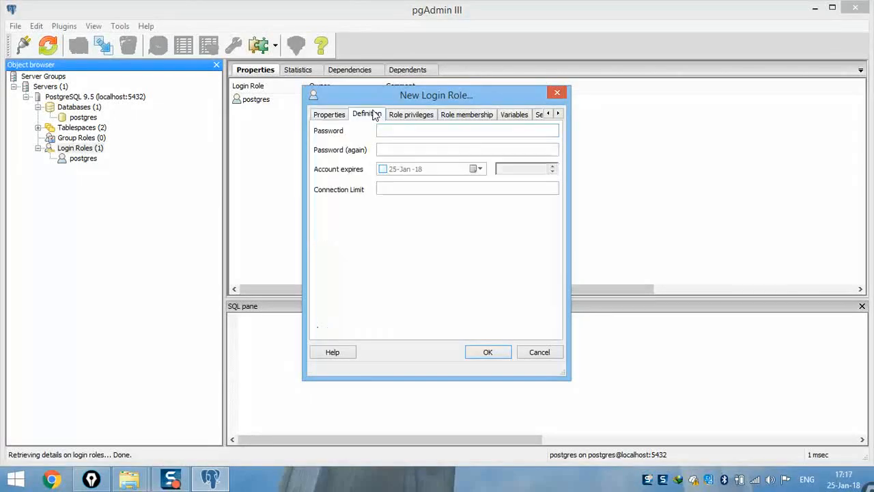
pyautogui.click(333, 114)
pyautogui.moveTo(334, 107)
pyautogui.mouseDown()
pyautogui.moveTo(310, 120)
pyautogui.moveTo(351, 115)
pyautogui.moveTo(317, 96)
pyautogui.mouseUp()
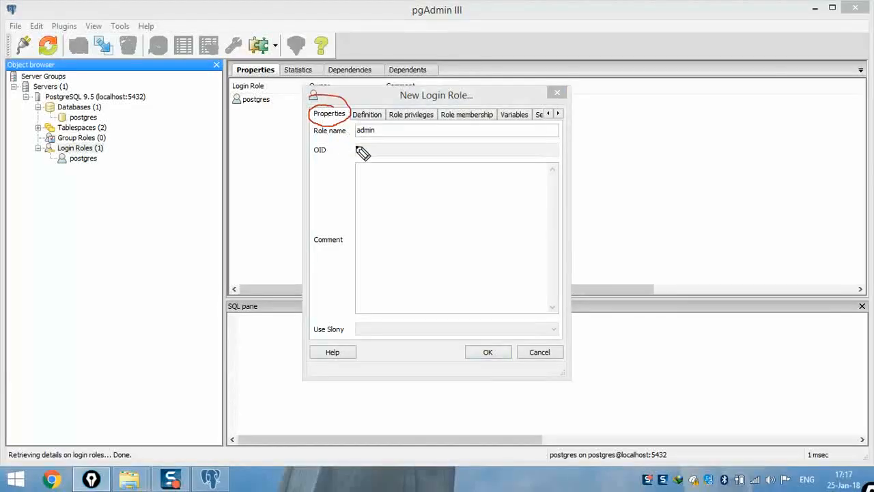
# - Enter the admin role's password in both Password and Password (again)
pyautogui.click(370, 115)
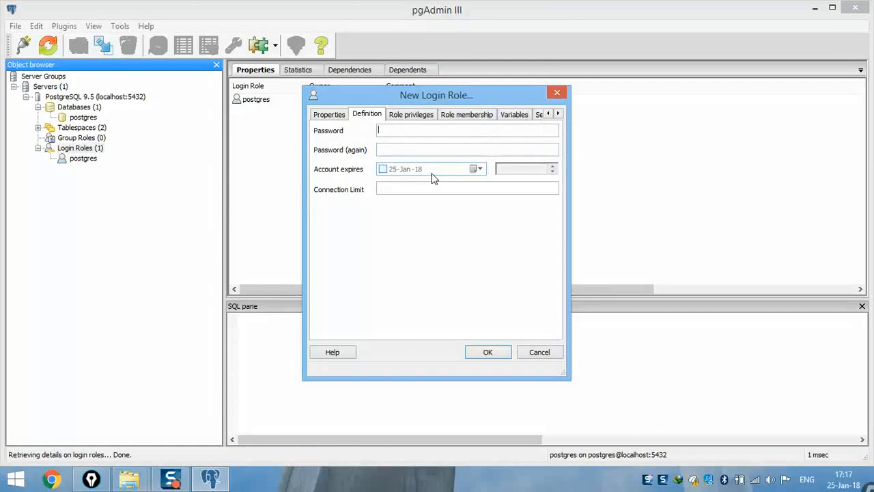
pyautogui.write('p')
pyautogui.press('BackSpace')
pyautogui.write('•••••')
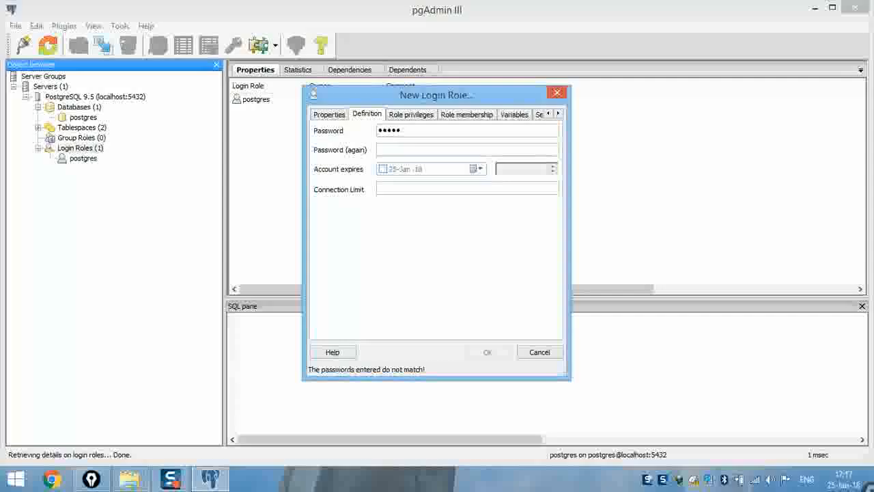
pyautogui.click(424, 148)
pyautogui.write('•••••')
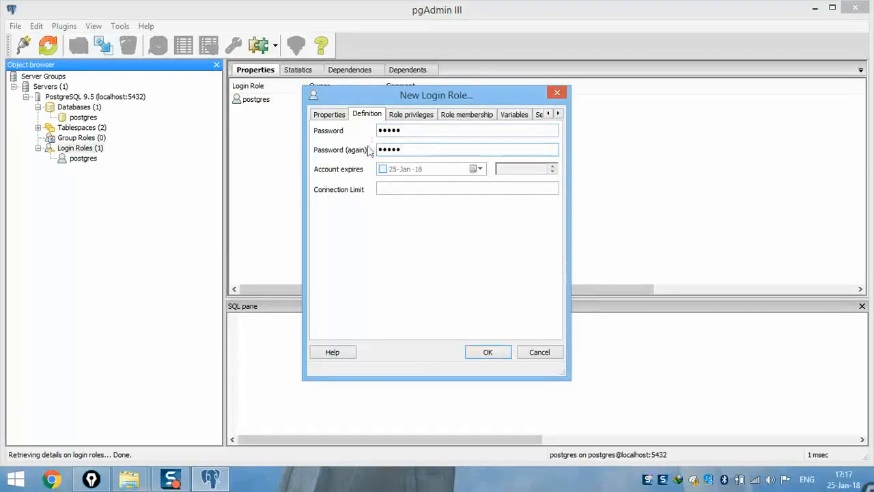
# - Tick 'Can initiate streaming replication and backups' for admin and save the role
pyautogui.click(411, 115)
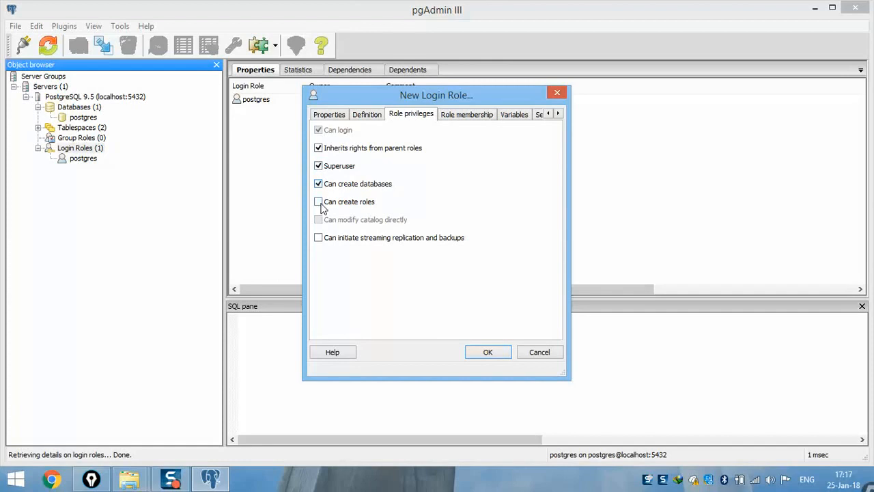
pyautogui.click(319, 237)
pyautogui.click(329, 114)
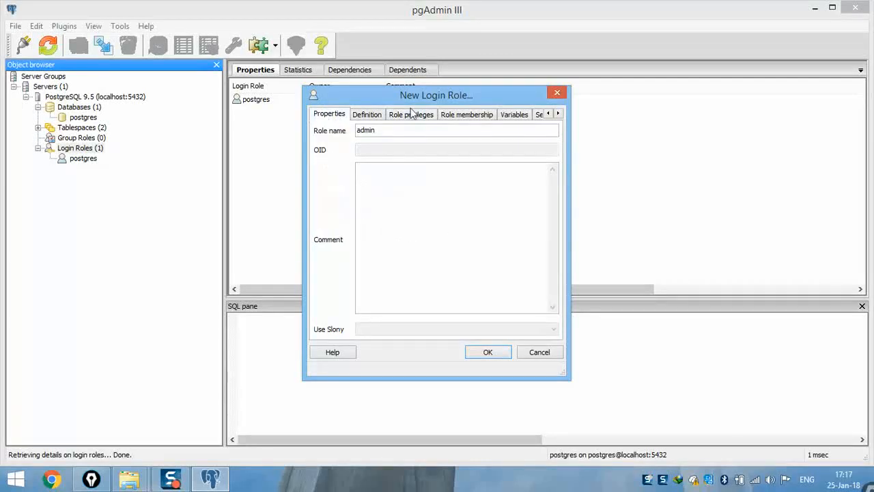
pyautogui.hotkey('ctrl', 'shift', '3')
pyautogui.moveTo(448, 89)
pyautogui.mouseDown()
pyautogui.moveTo(405, 88)
pyautogui.moveTo(423, 110)
pyautogui.moveTo(490, 92)
pyautogui.moveTo(439, 86)
pyautogui.mouseUp()
pyautogui.hotkey('ctrl', 'shift', '7')
pyautogui.hotkey('ctrl', 'shift', '2')
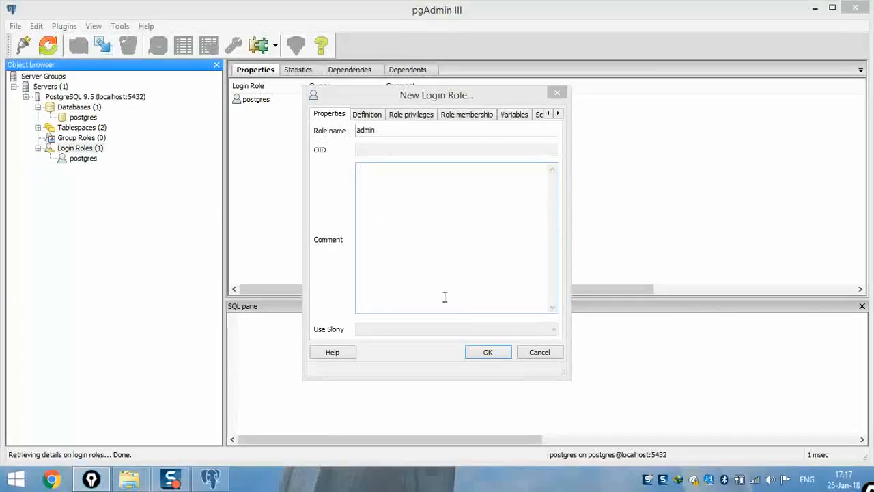
pyautogui.click(490, 351)
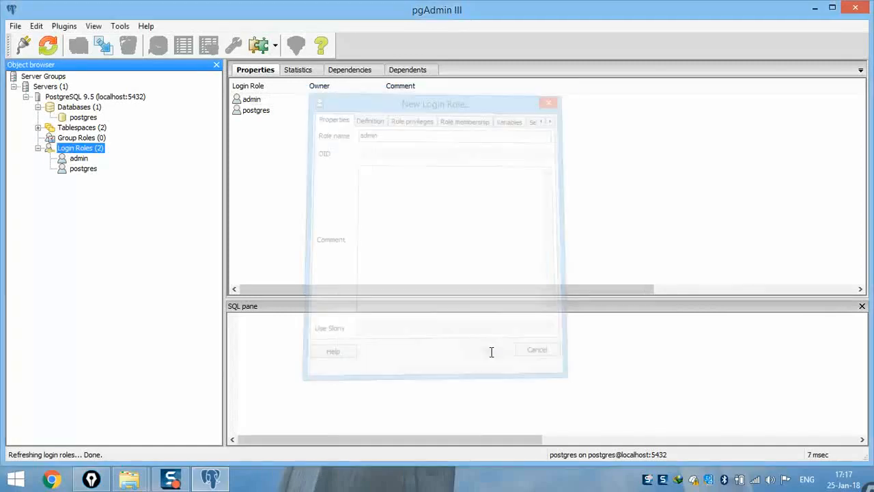
# - Compare the postgres and admin login role properties
pyautogui.click(83, 170)
pyautogui.click(79, 160)
pyautogui.click(82, 170)
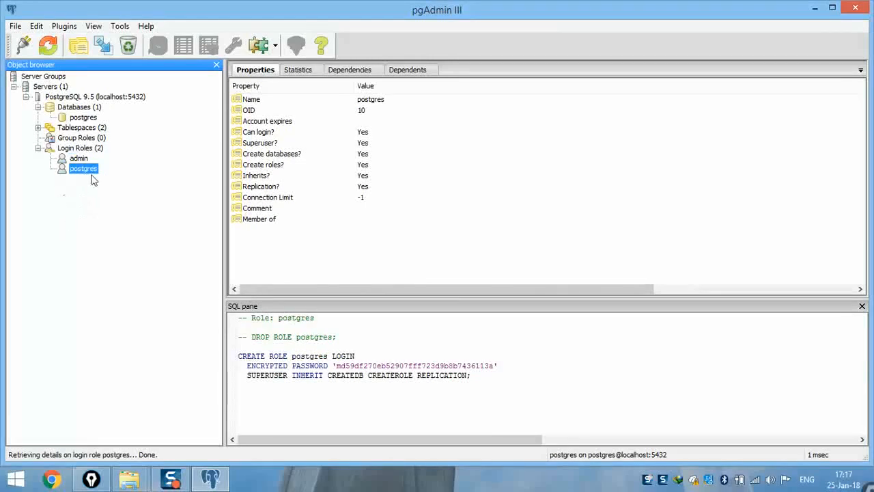
pyautogui.click(79, 158)
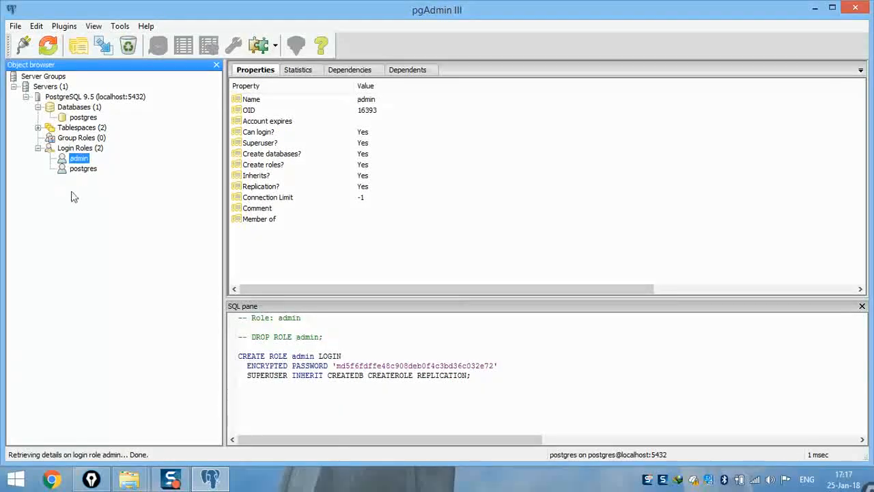
# - Browse the postgres database properties, then return to the server's Databases list
pyautogui.click(78, 107)
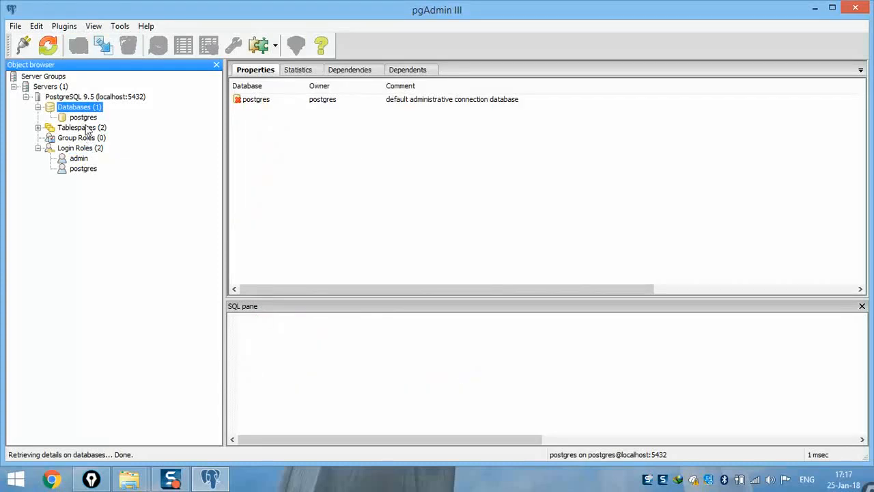
pyautogui.click(83, 117)
pyautogui.click(79, 107)
pyautogui.click(49, 118)
pyautogui.click(50, 117)
pyautogui.click(77, 118)
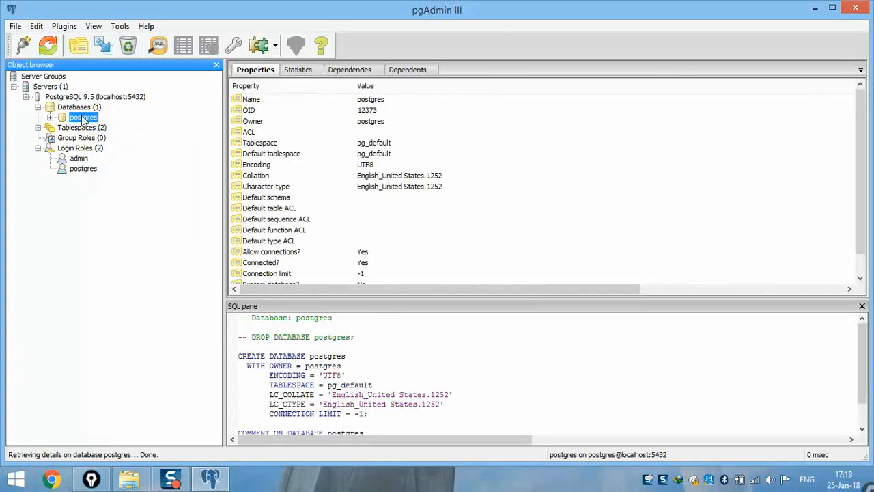
pyautogui.click(49, 117)
pyautogui.click(50, 117)
pyautogui.press('XF86AudioRaiseVolume')
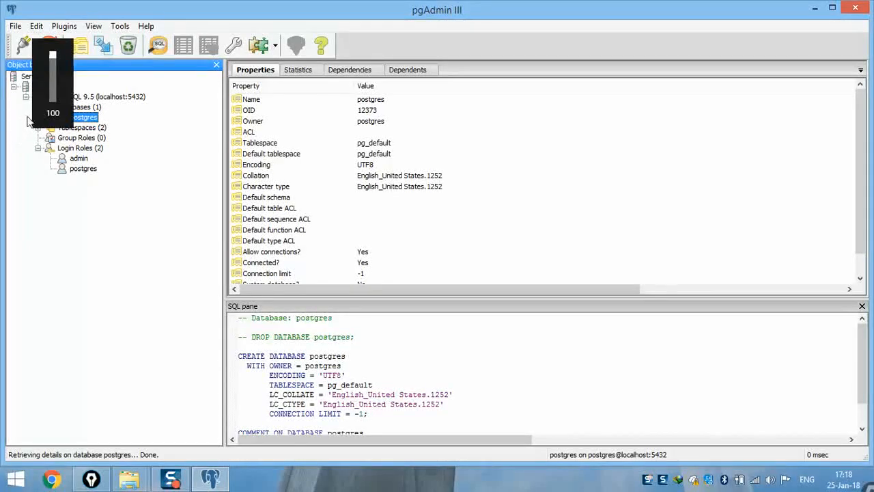
pyautogui.click(81, 108)
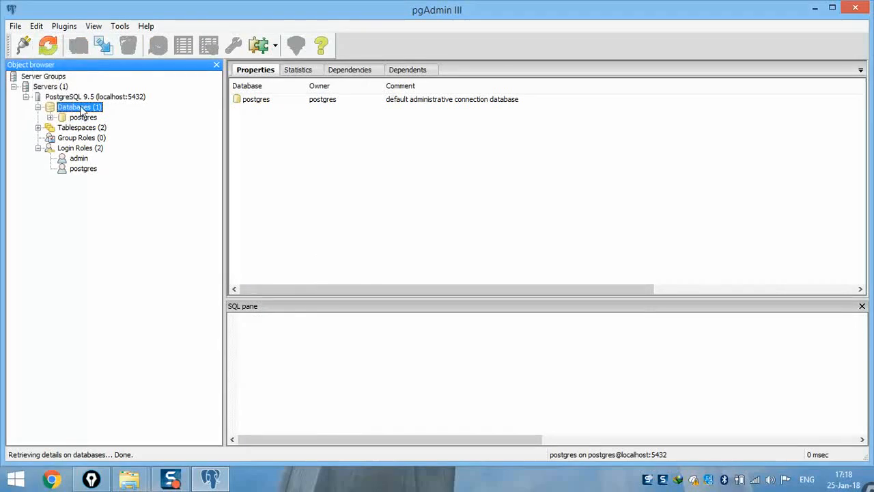
# - Start a new database named vientiane with admin as its owner
pyautogui.rightClick(81, 109)
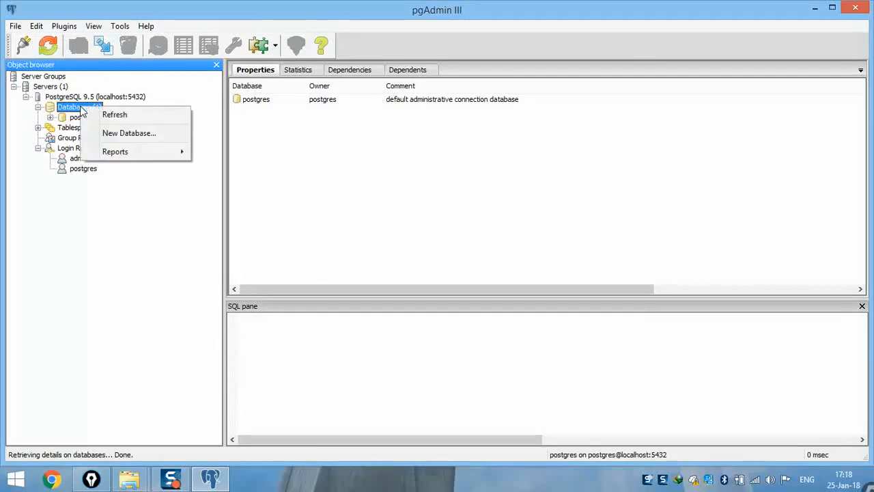
pyautogui.click(139, 134)
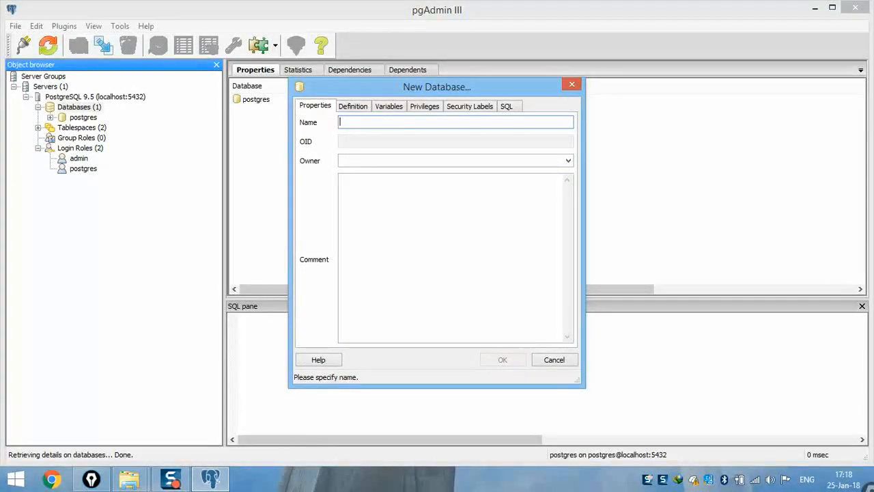
pyautogui.write('vientiane')
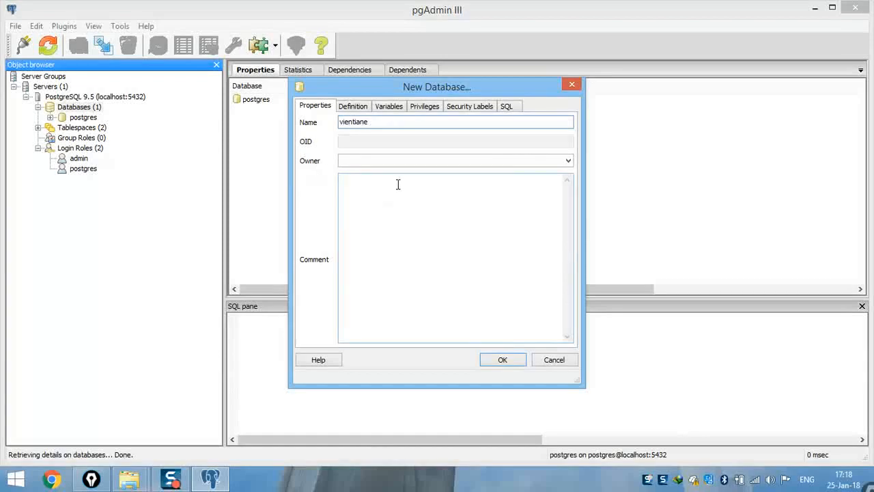
pyautogui.hotkey('ctrl', 'shift', '3')
pyautogui.moveTo(384, 147)
pyautogui.mouseDown()
pyautogui.moveTo(326, 170)
pyautogui.moveTo(365, 151)
pyautogui.mouseUp()
pyautogui.moveTo(92, 153)
pyautogui.mouseDown()
pyautogui.moveTo(59, 156)
pyautogui.moveTo(72, 171)
pyautogui.mouseUp()
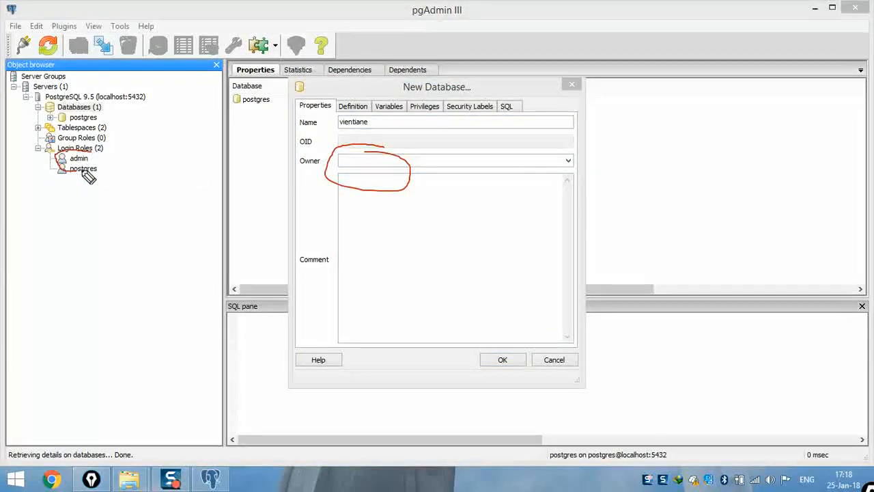
pyautogui.hotkey('ctrl', 'shift', '7')
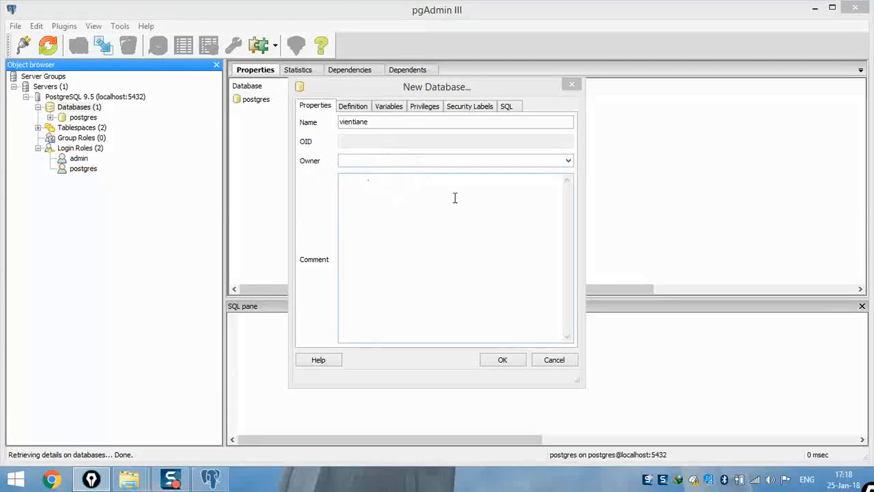
pyautogui.click(569, 162)
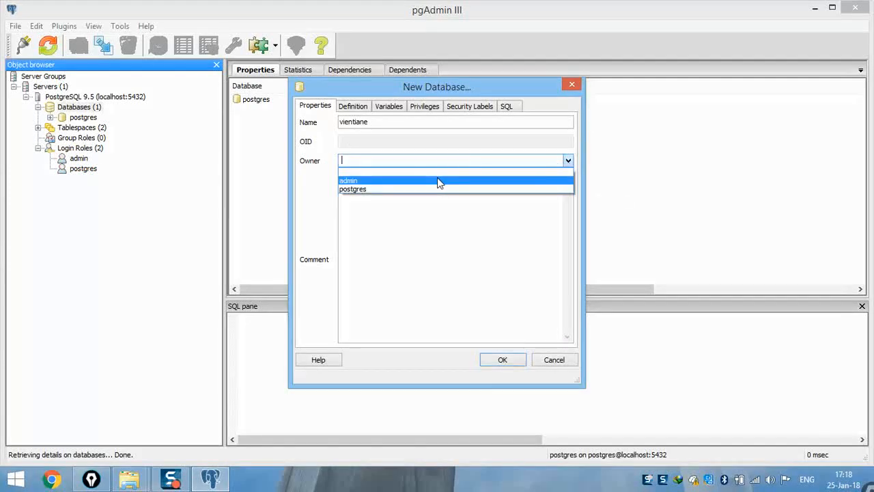
pyautogui.click(439, 181)
pyautogui.click(386, 242)
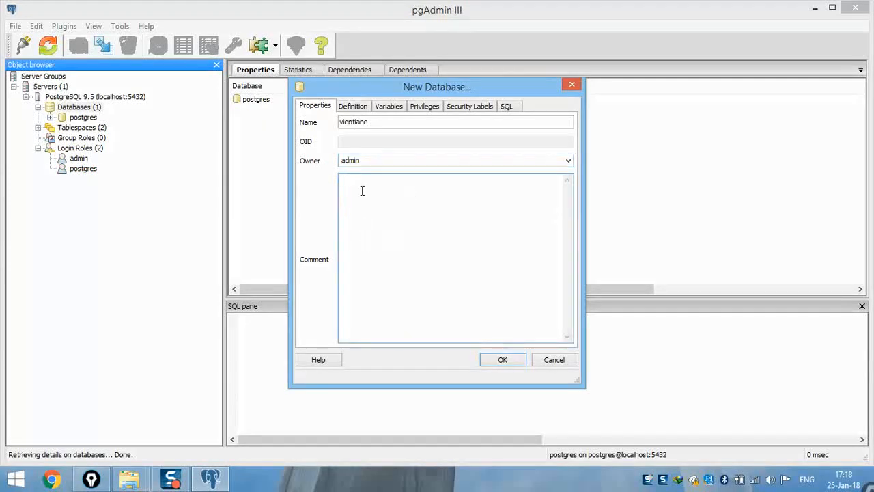
# - Review the UTF8 encoding, variables, privileges and security labels, then create the database
pyautogui.click(353, 110)
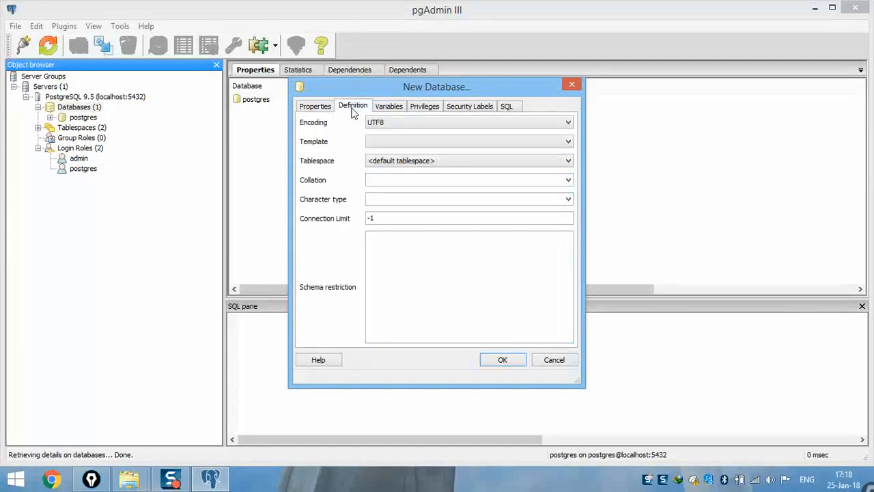
pyautogui.moveTo(404, 117)
pyautogui.mouseDown()
pyautogui.moveTo(360, 121)
pyautogui.moveTo(392, 133)
pyautogui.moveTo(400, 117)
pyautogui.mouseUp()
pyautogui.hotkey('ctrl', 'z')
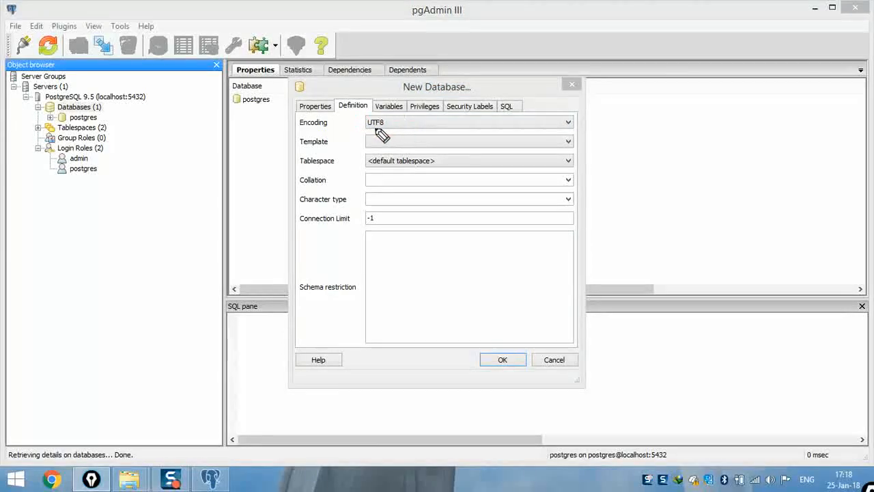
pyautogui.click(392, 109)
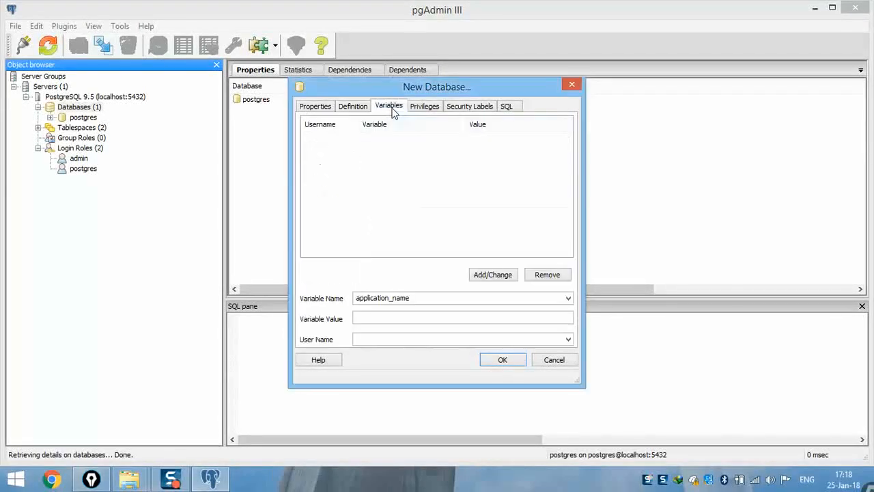
pyautogui.click(422, 106)
pyautogui.click(464, 107)
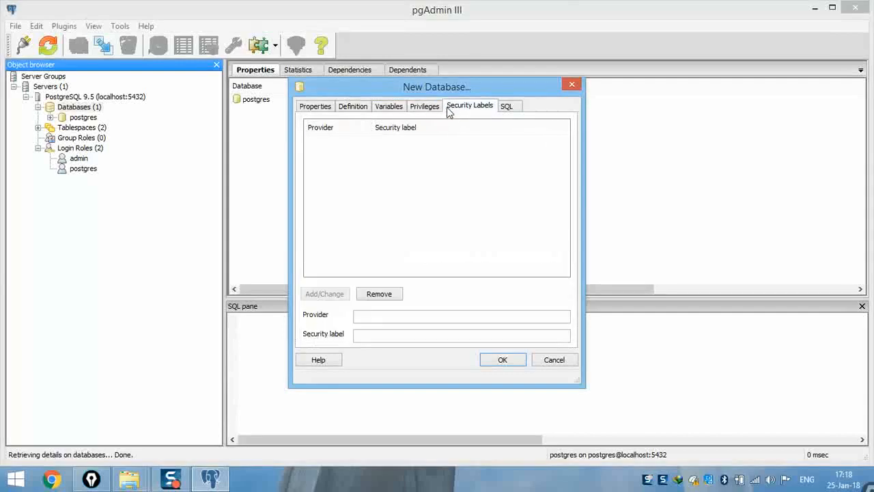
pyautogui.click(314, 105)
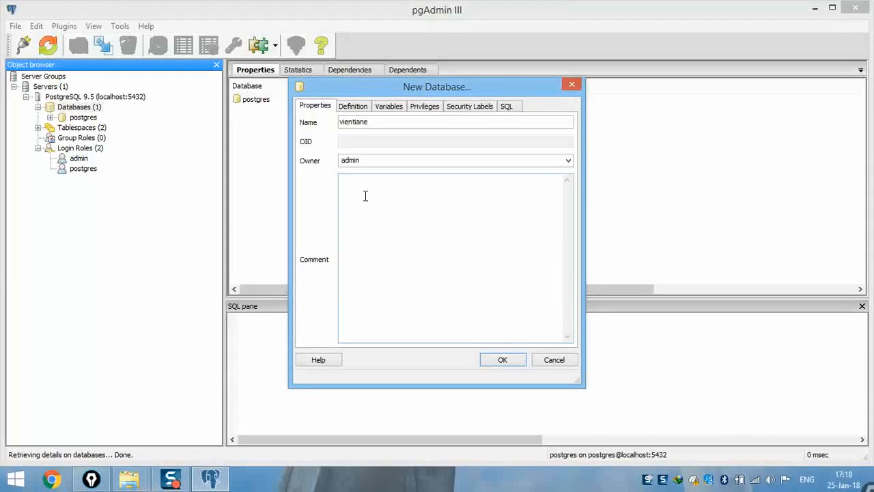
pyautogui.click(504, 363)
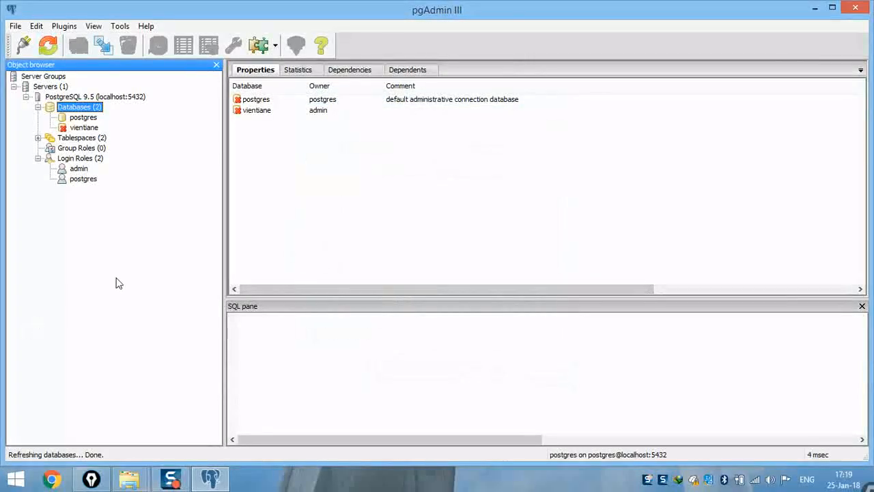
# - Mark the new vientiane database in the tree and connect to it
pyautogui.hotkey('ctrl', 'shift', '3')
pyautogui.moveTo(86, 119)
pyautogui.mouseDown()
pyautogui.moveTo(54, 128)
pyautogui.moveTo(103, 135)
pyautogui.moveTo(88, 122)
pyautogui.mouseUp()
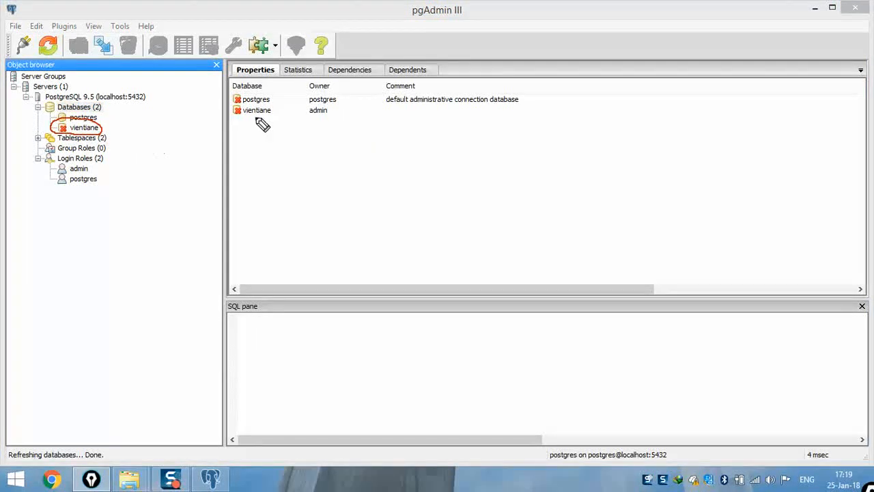
pyautogui.hotkey('ctrl', 'shift', '7')
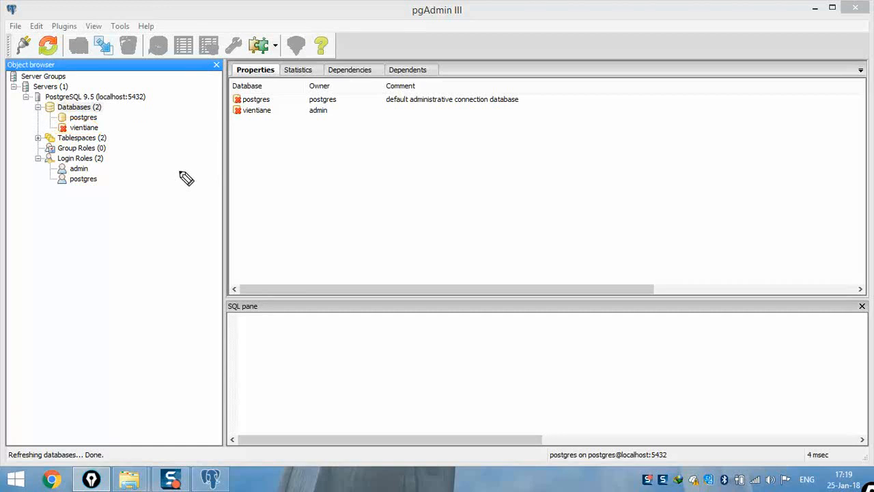
pyautogui.click(84, 128)
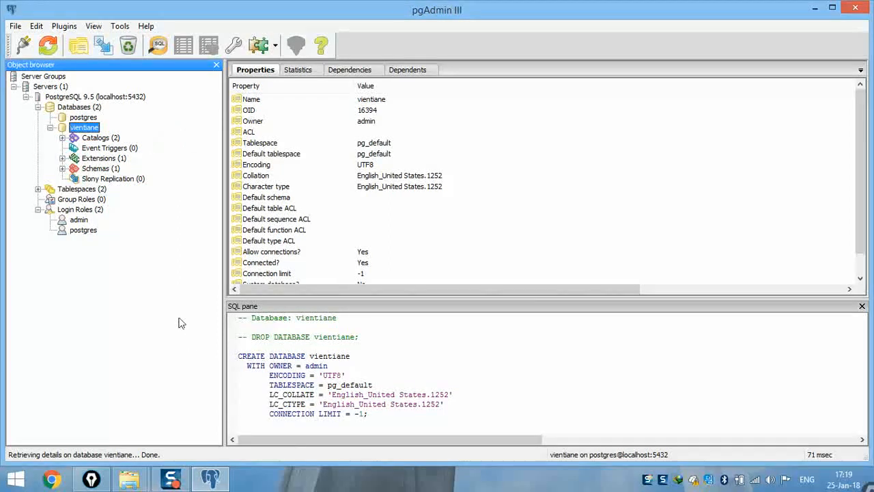
# - Briefly bring up the Dola folder window, then return to pgAdmin
pyautogui.click(130, 479)
pyautogui.click(209, 419)
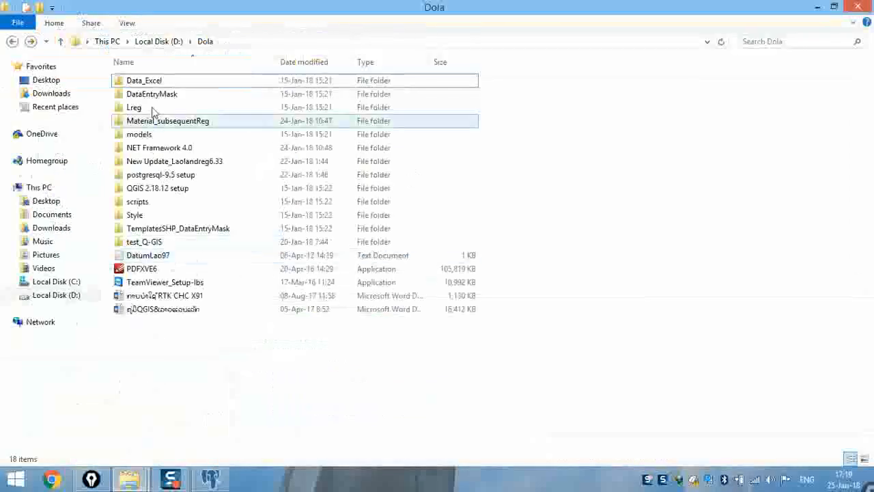
pyautogui.click(817, 11)
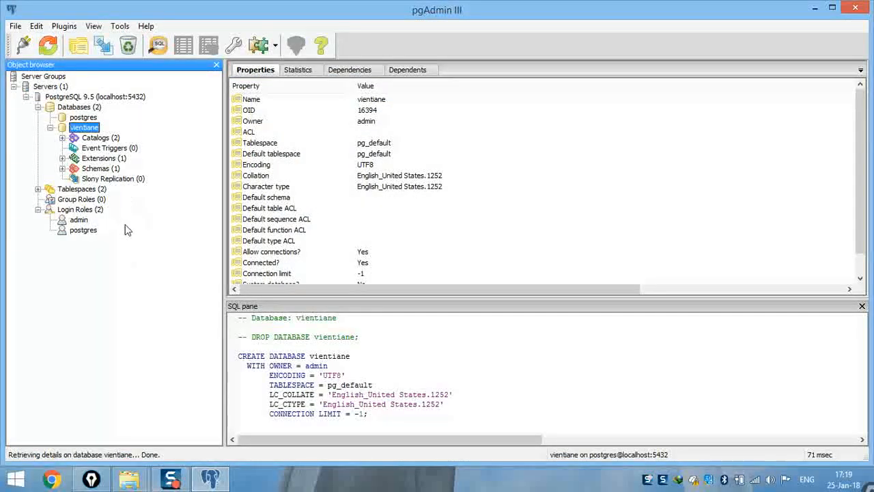
# - Inspect vientiane's public schema and plpgsql extension, then reselect the vientiane database
pyautogui.hotkey('ctrl', 'shift', '3')
pyautogui.moveTo(109, 155)
pyautogui.mouseDown()
pyautogui.moveTo(75, 152)
pyautogui.moveTo(63, 168)
pyautogui.moveTo(118, 171)
pyautogui.moveTo(101, 143)
pyautogui.mouseUp()
pyautogui.hotkey('ctrl', 'shift', '2')
pyautogui.hotkey('ctrl', 'shift', '7')
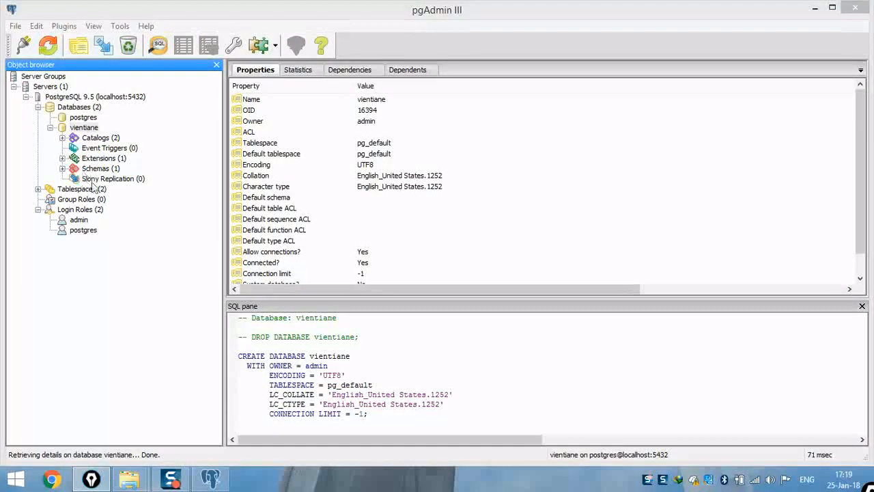
pyautogui.click(92, 168)
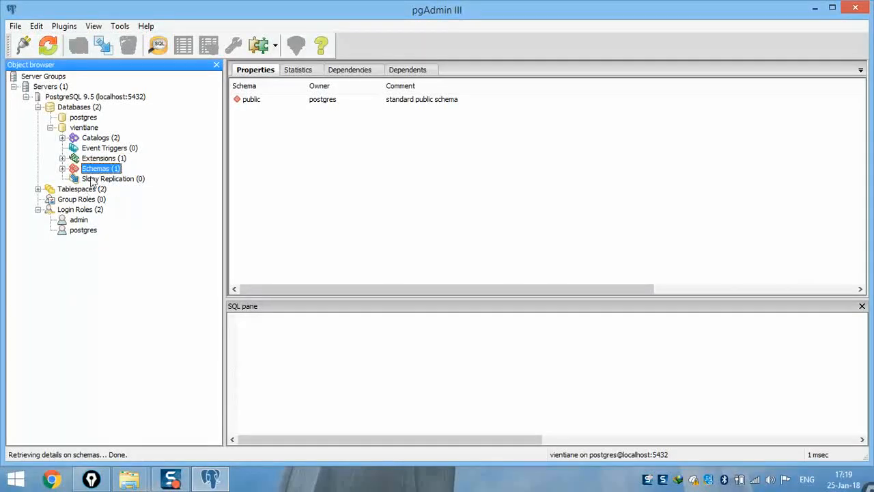
pyautogui.click(104, 158)
pyautogui.click(63, 158)
pyautogui.click(62, 158)
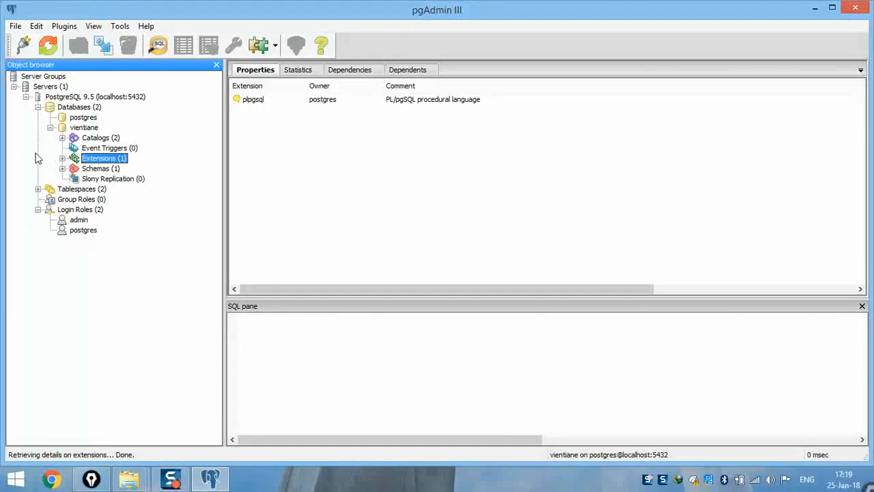
pyautogui.click(80, 129)
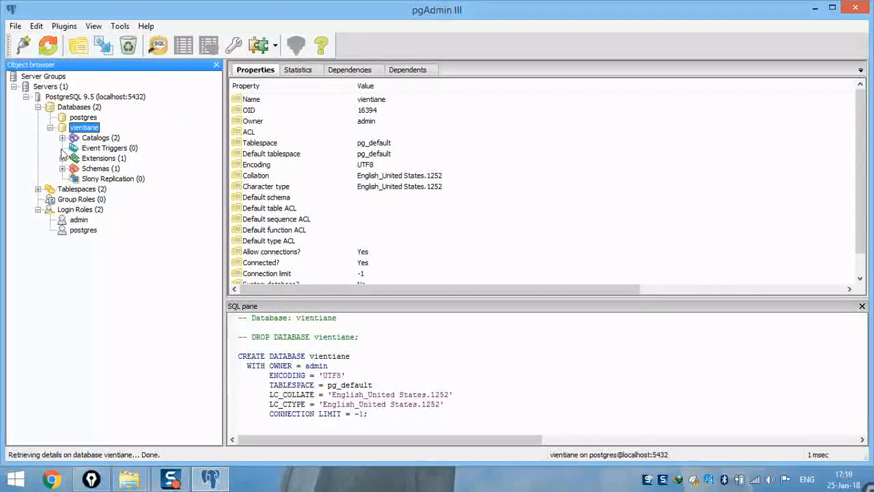
# - Open a SQL query window on vientiane and browse to the D:\Dola\...\NewDatabase6.33 folder
pyautogui.click(159, 46)
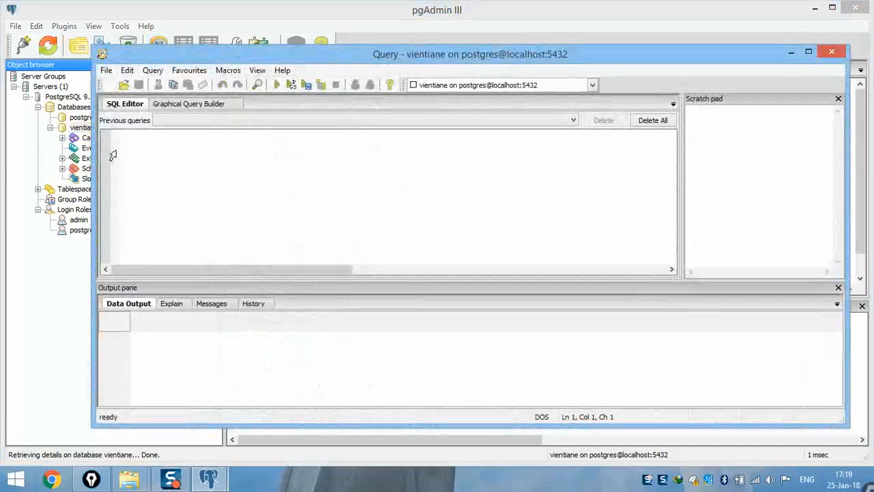
pyautogui.click(124, 84)
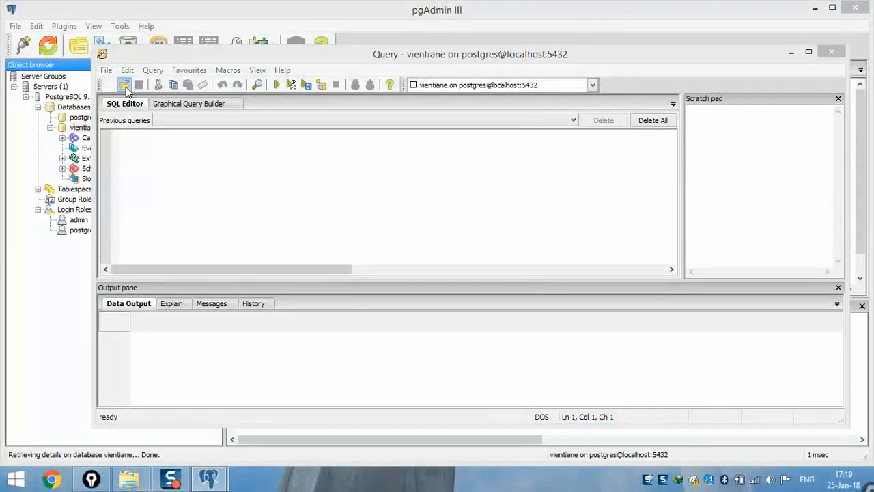
pyautogui.click(213, 109)
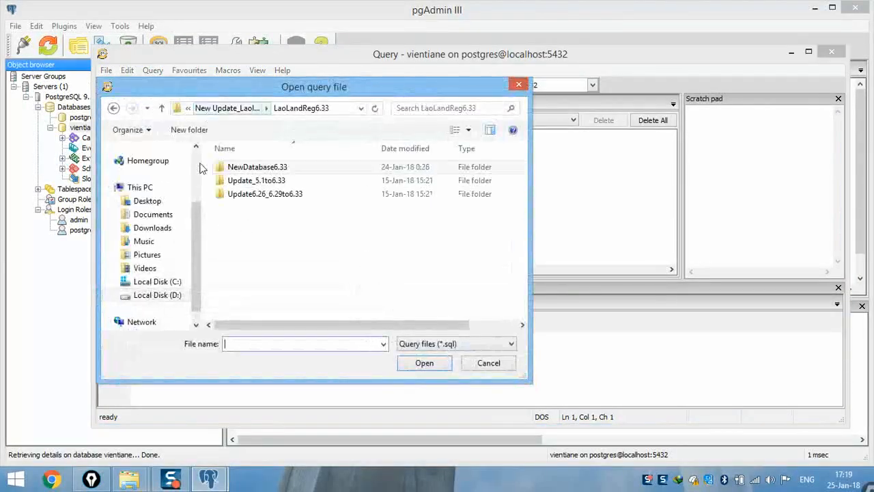
pyautogui.click(216, 109)
pyautogui.click(205, 110)
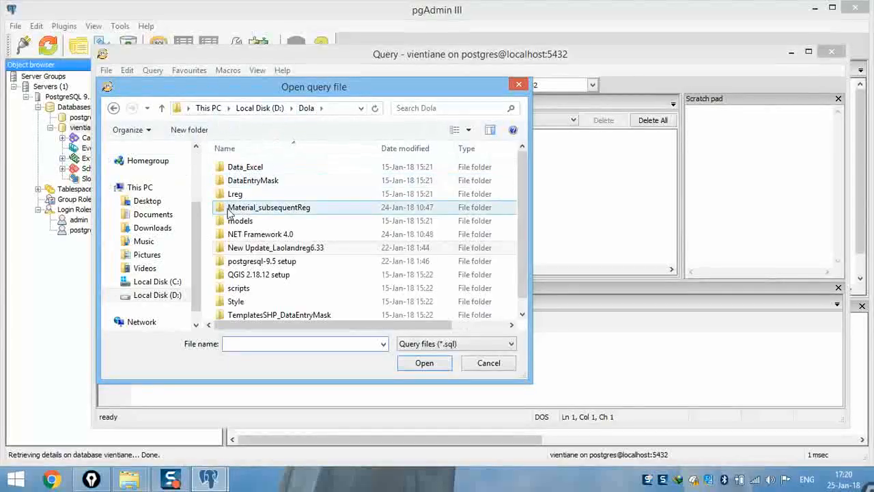
pyautogui.click(246, 108)
pyautogui.doubleClick(232, 169)
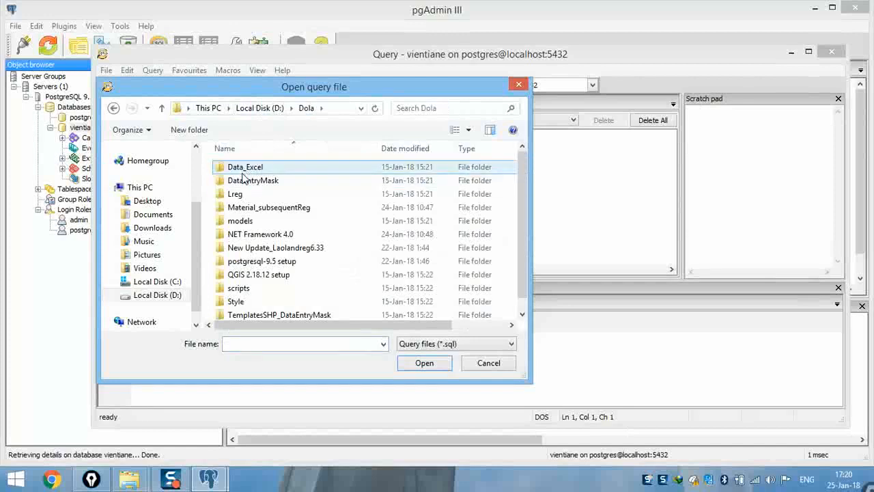
pyautogui.scroll(-1, 285, 194)
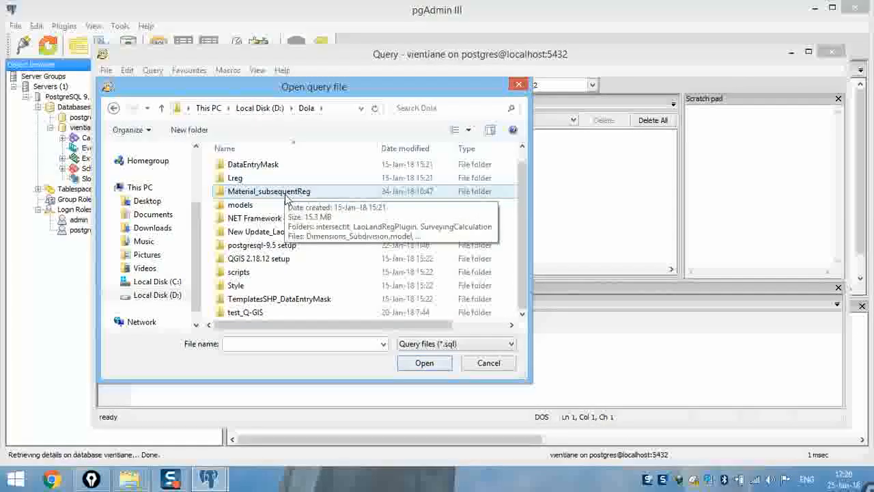
pyautogui.scroll(1, 285, 198)
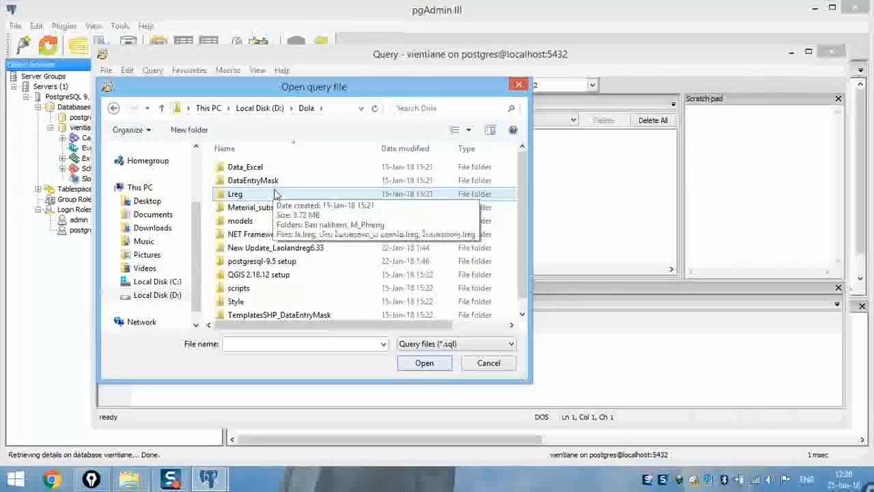
pyautogui.doubleClick(268, 248)
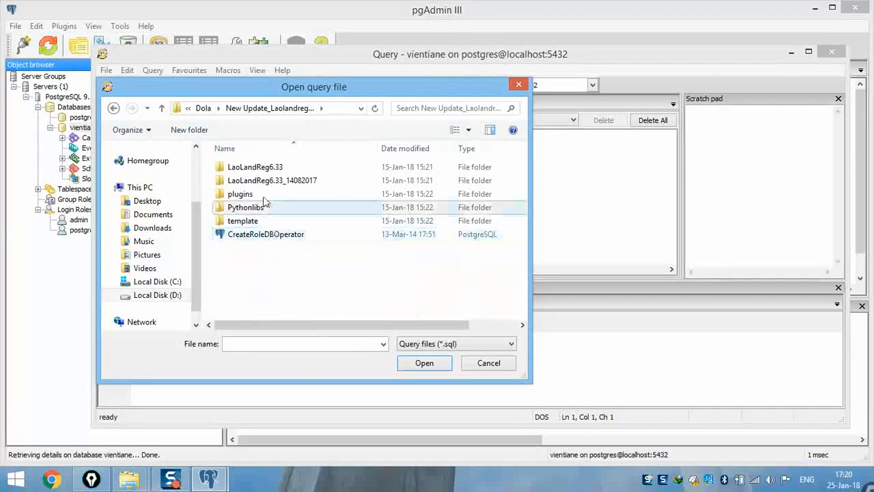
pyautogui.doubleClick(268, 170)
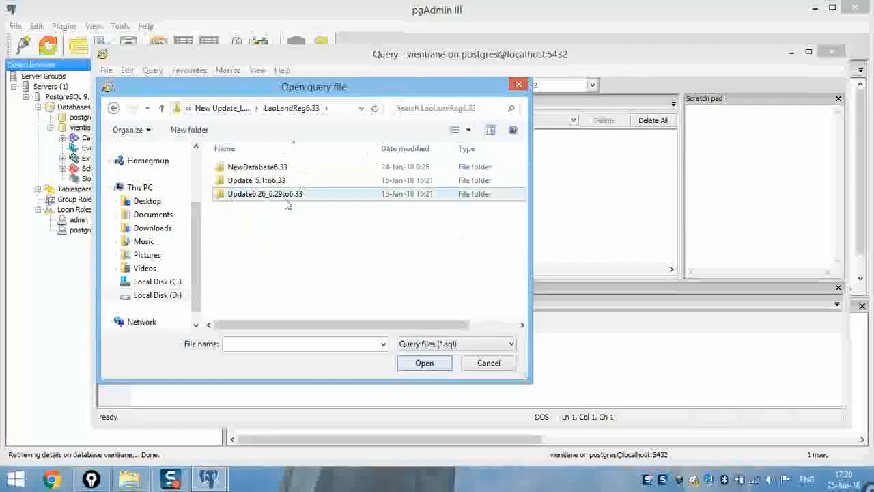
pyautogui.doubleClick(280, 172)
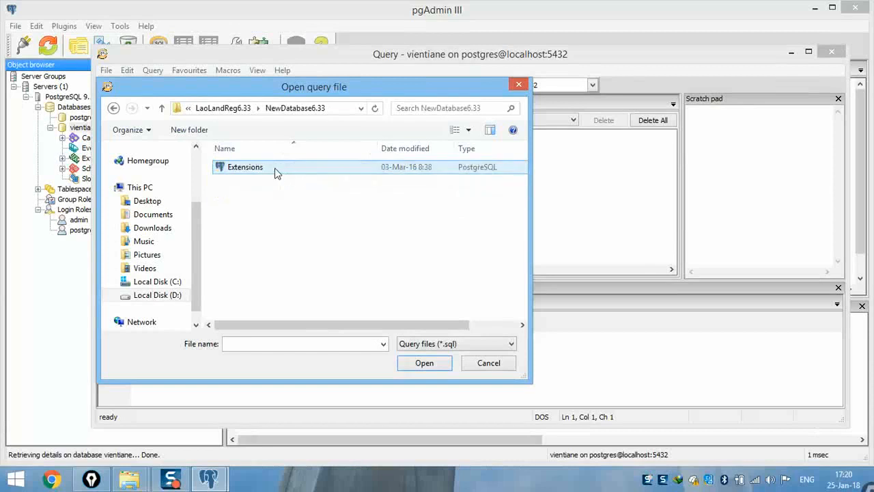
# - Highlight the Extensions file, then load Extensions.sql into the query editor
pyautogui.hotkey('ctrl', '2')
pyautogui.moveTo(265, 156)
pyautogui.mouseDown()
pyautogui.moveTo(214, 176)
pyautogui.moveTo(274, 158)
pyautogui.mouseUp()
pyautogui.press('Escape')
pyautogui.click(243, 170)
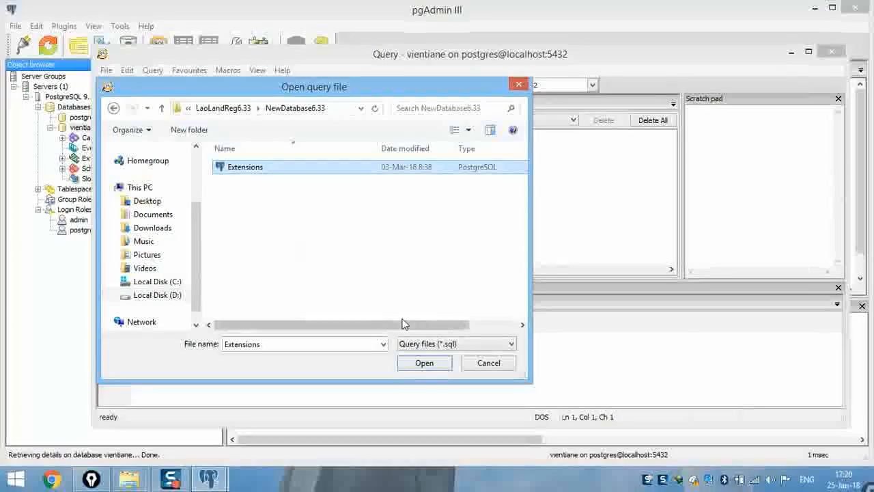
pyautogui.click(429, 360)
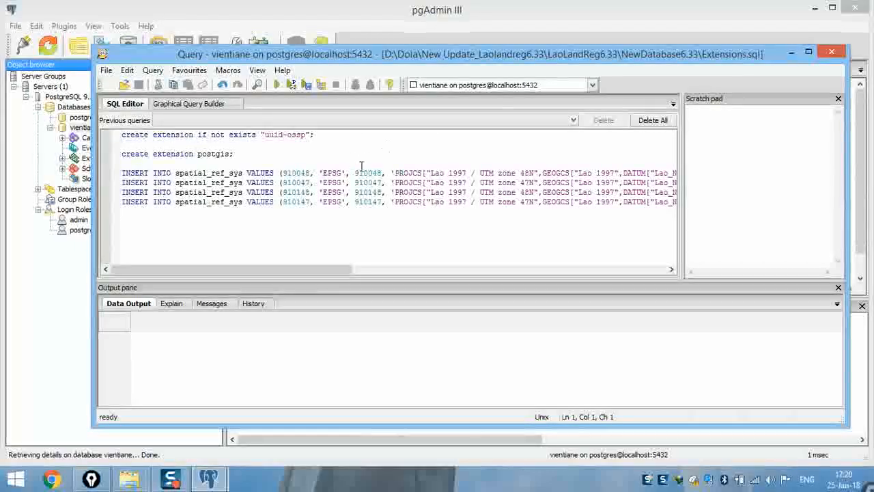
# - Execute the Extensions script on vientiane and circle the query success message
pyautogui.click(276, 87)
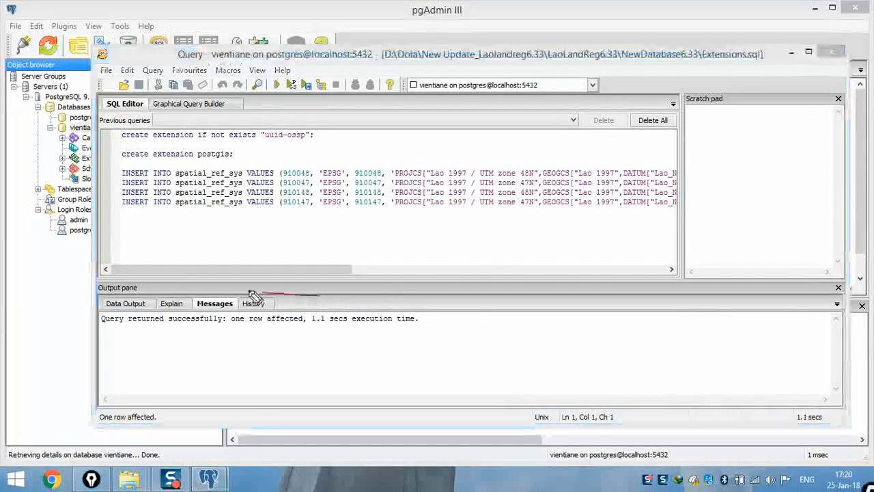
pyautogui.moveTo(251, 292)
pyautogui.mouseDown()
pyautogui.moveTo(139, 290)
pyautogui.moveTo(83, 312)
pyautogui.moveTo(167, 352)
pyautogui.moveTo(337, 339)
pyautogui.mouseUp()
pyautogui.moveTo(393, 352)
pyautogui.mouseDown()
pyautogui.moveTo(429, 321)
pyautogui.moveTo(232, 289)
pyautogui.mouseUp()
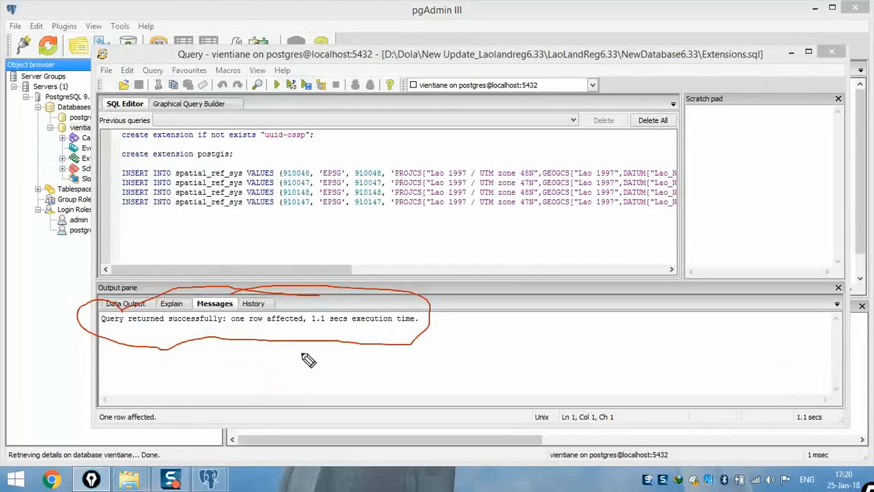
pyautogui.press('e')
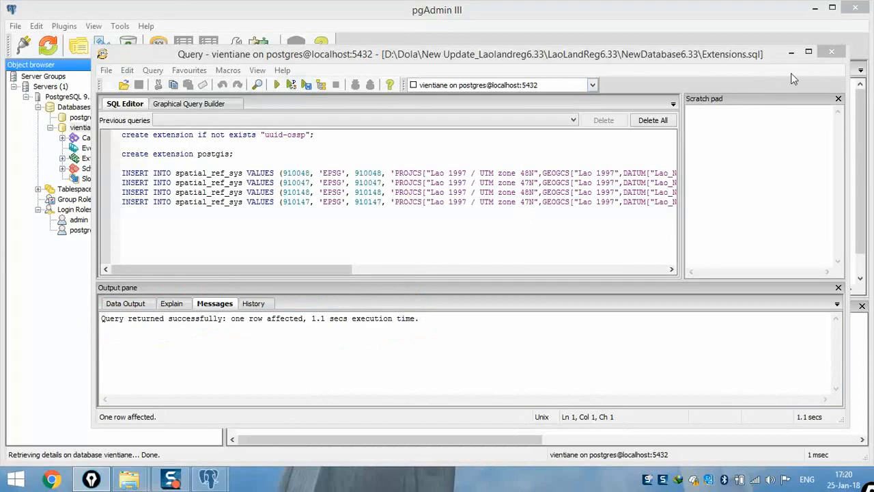
pyautogui.moveTo(333, 271)
pyautogui.mouseDown()
pyautogui.moveTo(365, 268)
pyautogui.moveTo(328, 266)
pyautogui.mouseUp()
# - Close the query window and choose Restore... from the vientiane database's context menu
pyautogui.click(830, 54)
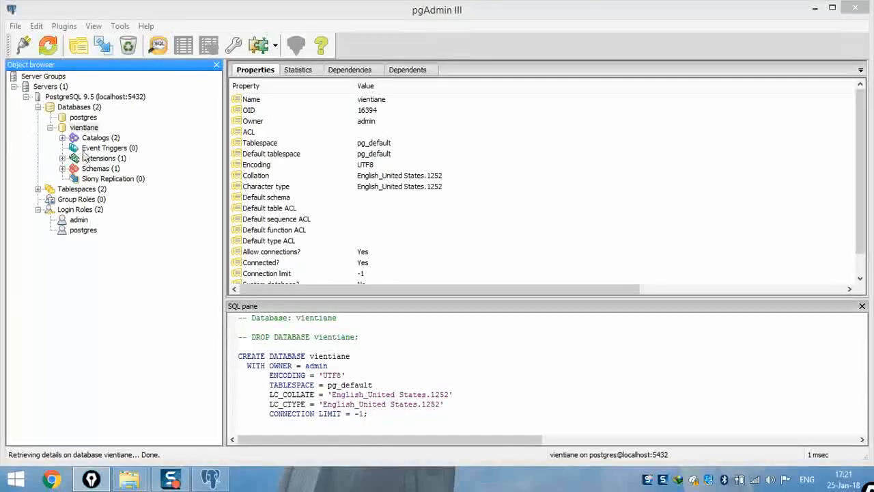
pyautogui.click(48, 163)
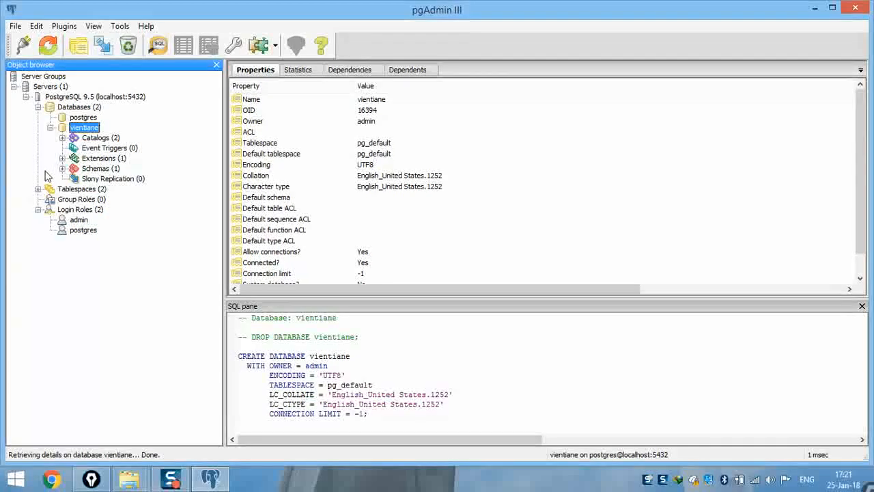
pyautogui.rightClick(81, 129)
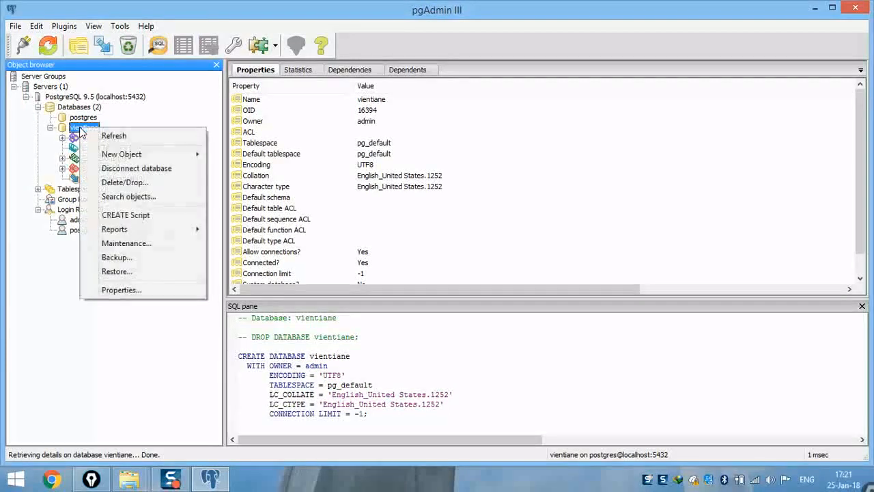
pyautogui.click(118, 272)
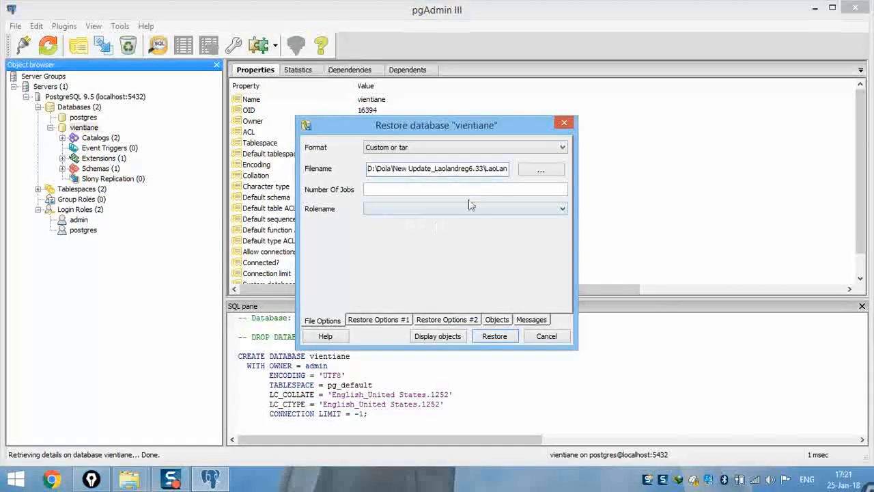
# - Browse to LaoLandReg6.33\NewDatabase6.33 and pick backup6.33.backup as the Custom or tar restore file
pyautogui.click(540, 174)
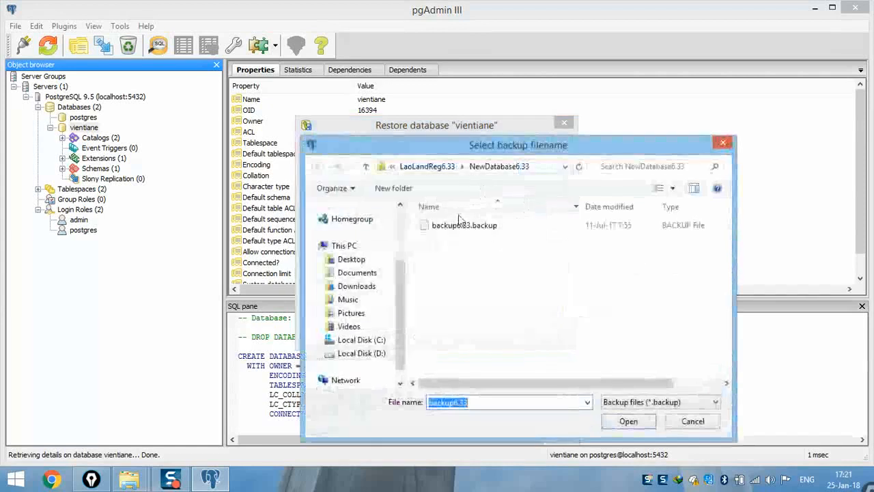
pyautogui.click(423, 167)
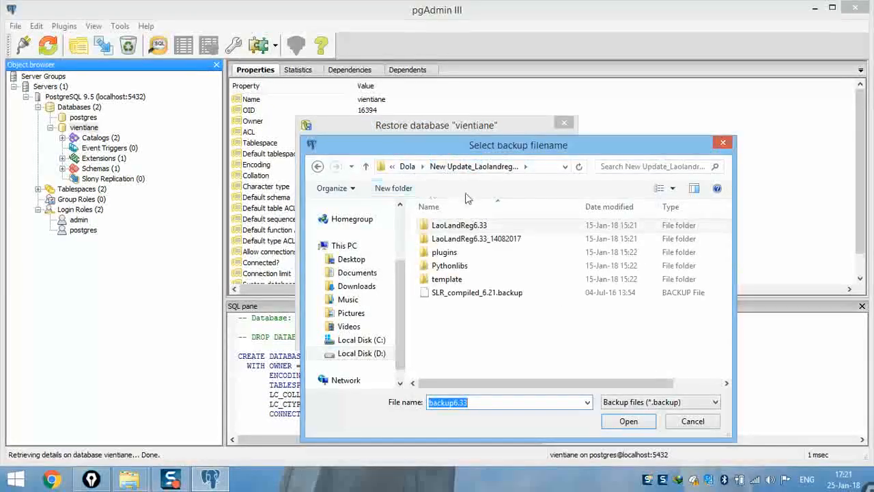
pyautogui.click(407, 166)
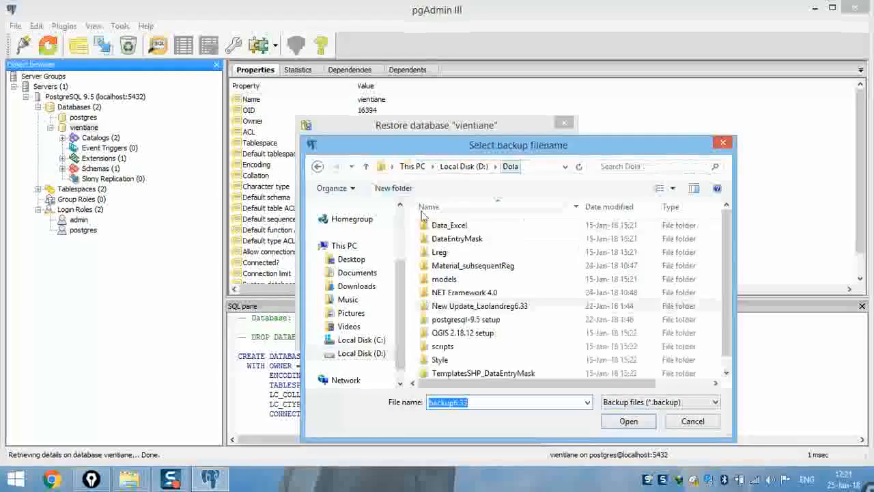
pyautogui.doubleClick(466, 307)
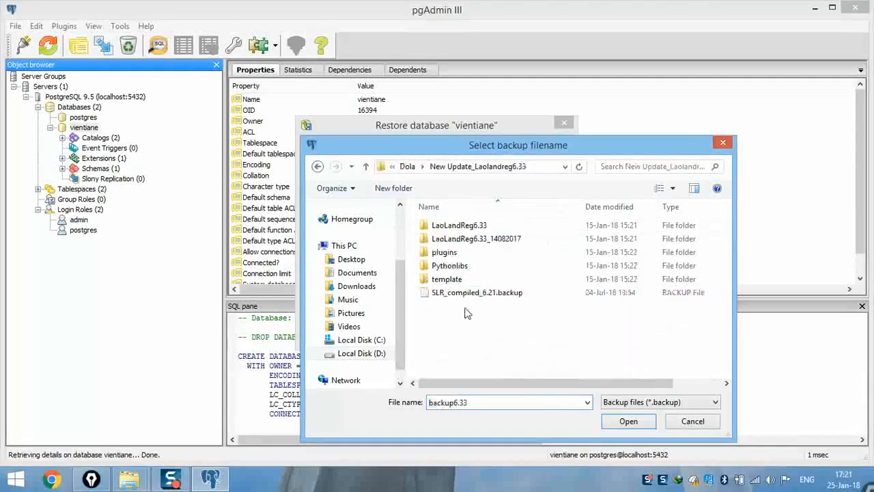
pyautogui.doubleClick(459, 227)
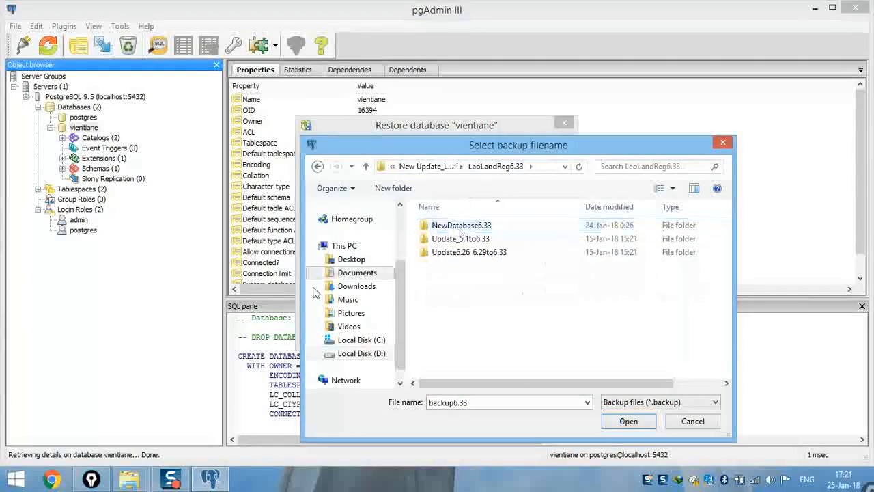
pyautogui.doubleClick(467, 227)
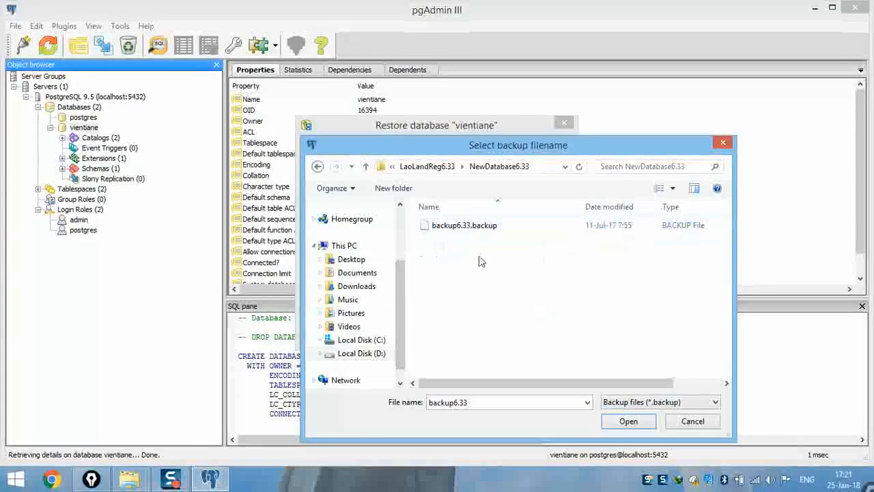
pyautogui.doubleClick(461, 226)
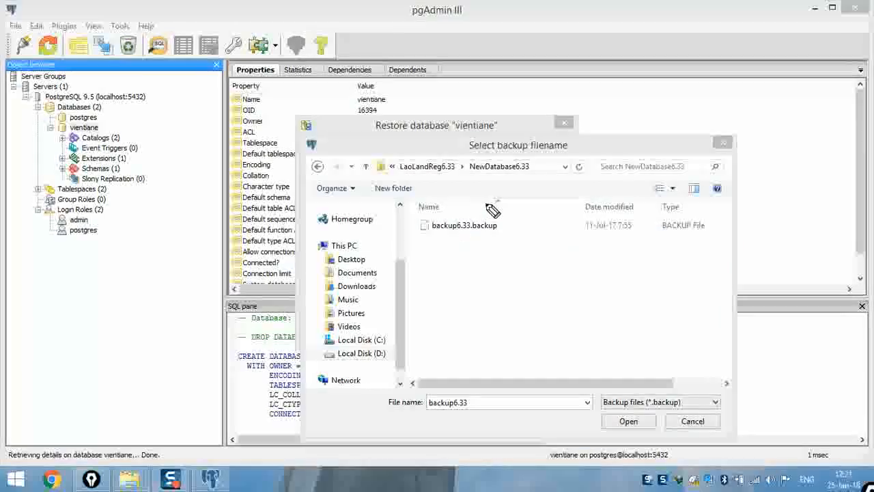
pyautogui.click(460, 233)
pyautogui.click(460, 233)
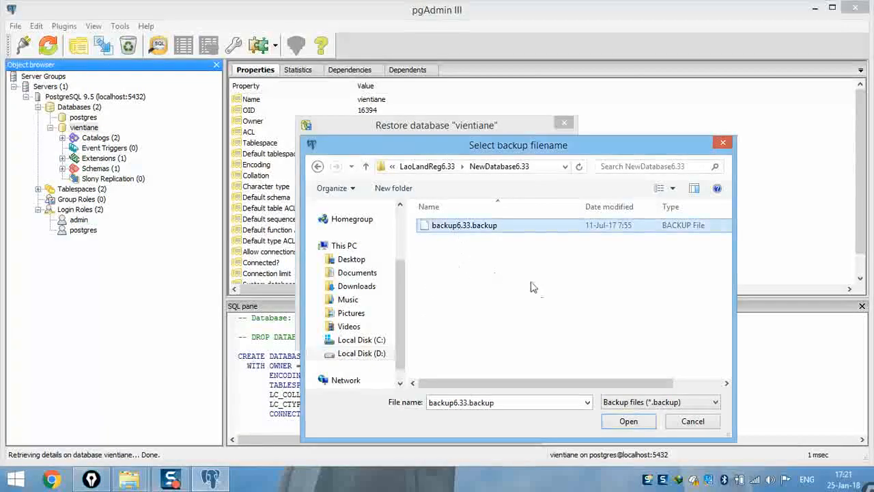
pyautogui.click(628, 421)
pyautogui.click(402, 190)
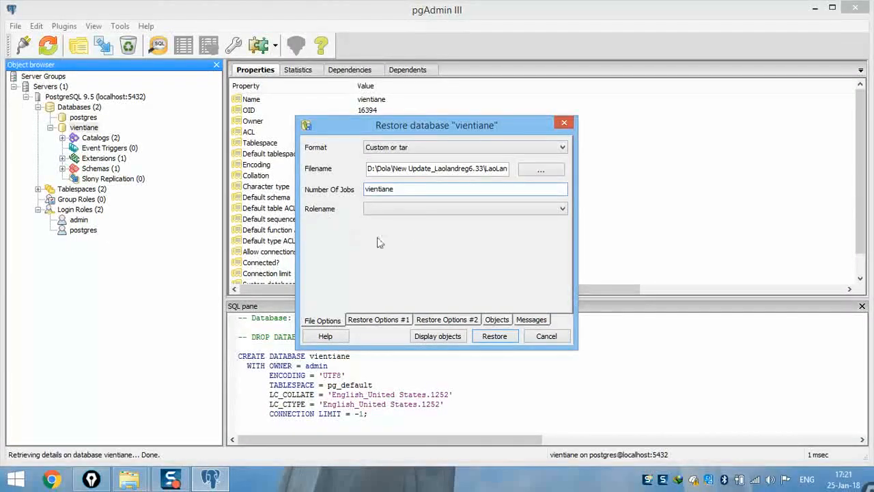
# - Choose admin as the Rolename and start restoring backup6.33.backup into vientiane
pyautogui.click(420, 209)
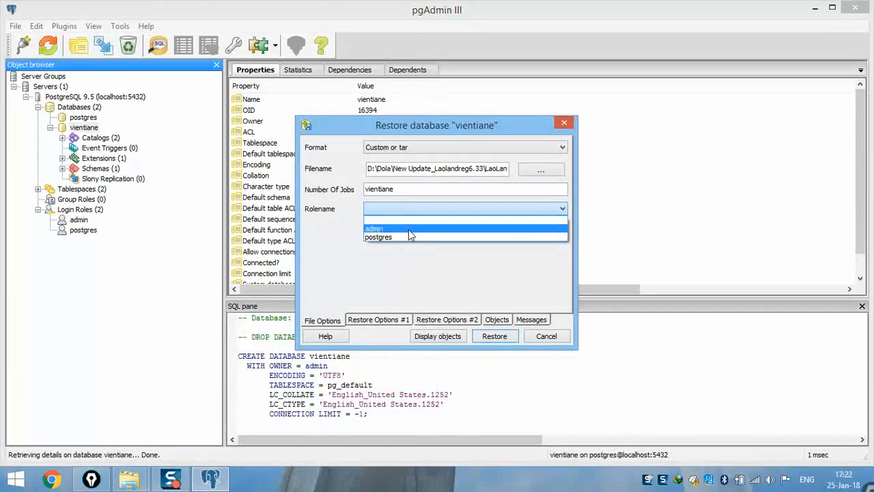
pyautogui.click(409, 229)
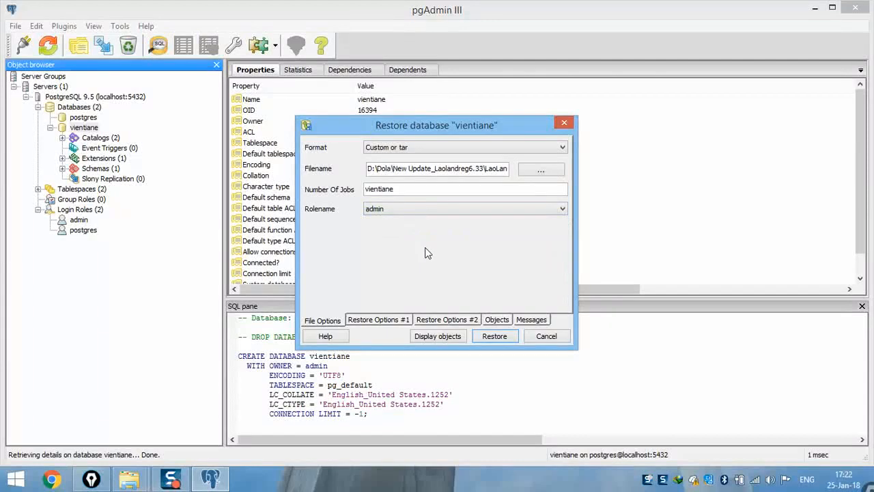
pyautogui.click(496, 337)
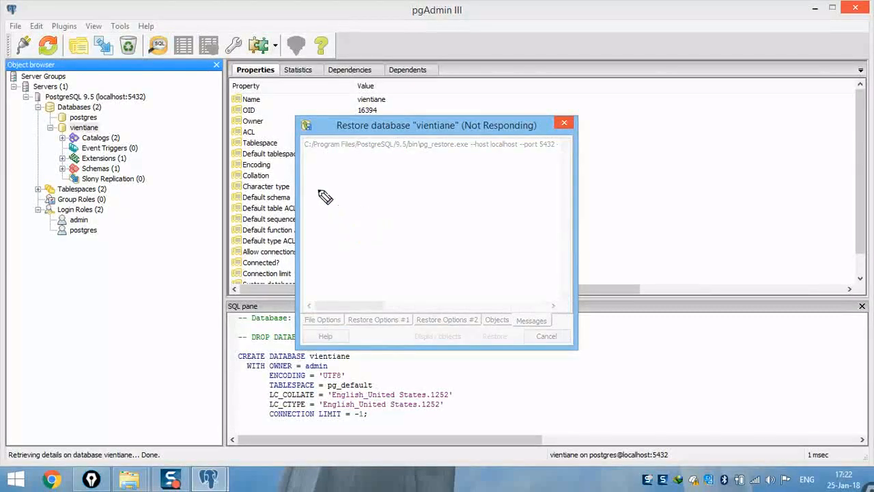
pyautogui.moveTo(318, 191); pyautogui.dragTo(317, 240)
pyautogui.moveTo(317, 191)
pyautogui.mouseDown()
pyautogui.moveTo(335, 228)
pyautogui.moveTo(357, 238)
pyautogui.moveTo(419, 229)
pyautogui.mouseUp()
pyautogui.press('Escape')
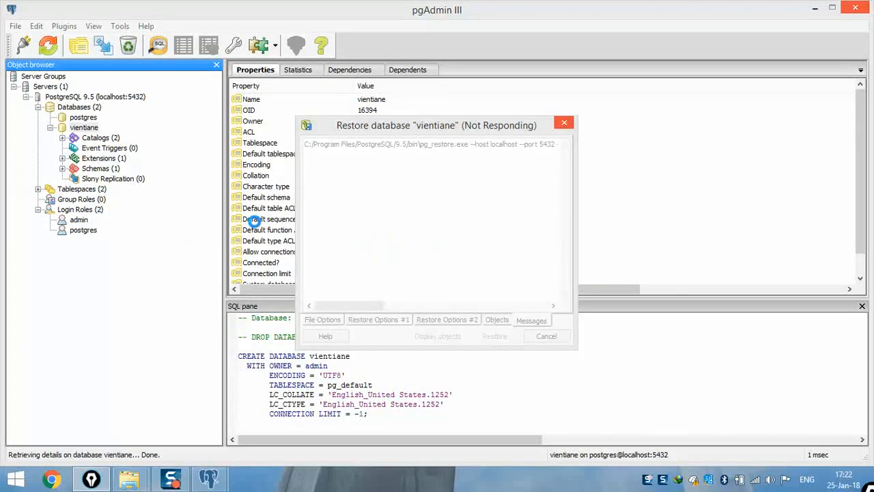
pyautogui.click(427, 127)
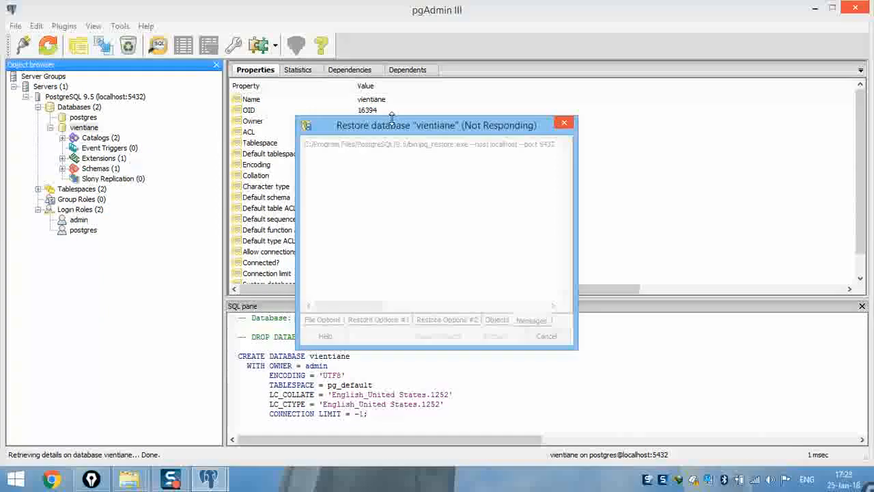
pyautogui.moveTo(393, 125); pyautogui.dragTo(417, 133)
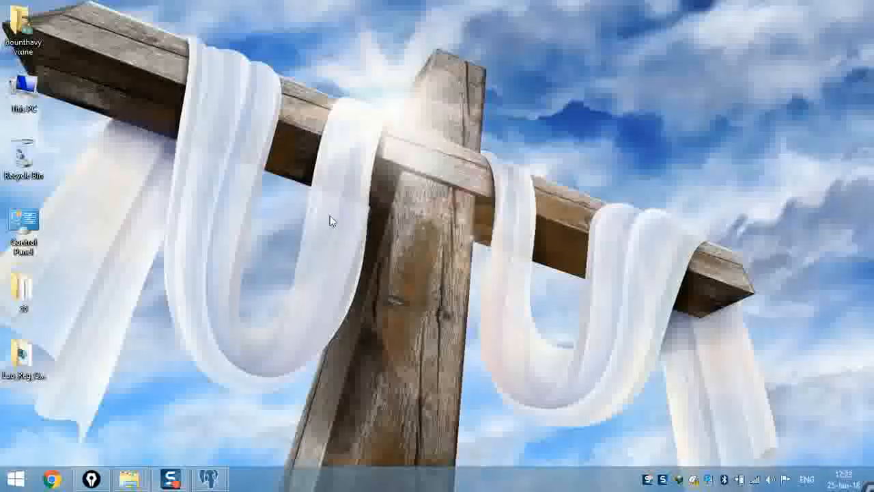
# - Refresh the desktop twice while the restore runs
pyautogui.rightClick(275, 170)
pyautogui.click(307, 206)
pyautogui.rightClick(197, 148)
pyautogui.click(212, 183)
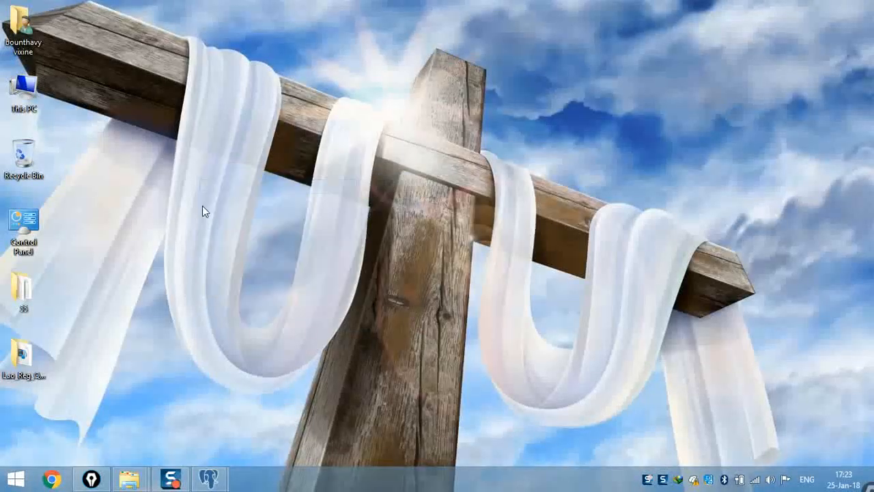
# - Bring the restore progress window back to the front and wait for the restore to finish
pyautogui.moveTo(208, 478)
pyautogui.click(274, 413)
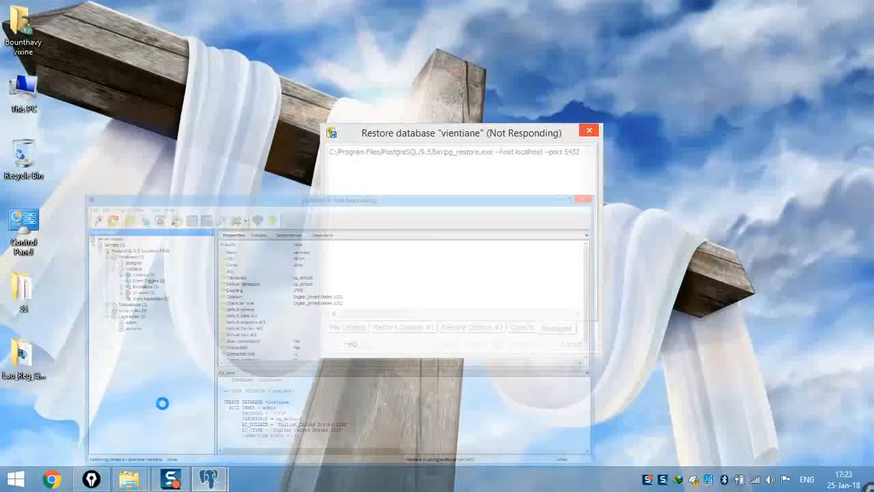
pyautogui.click(160, 402)
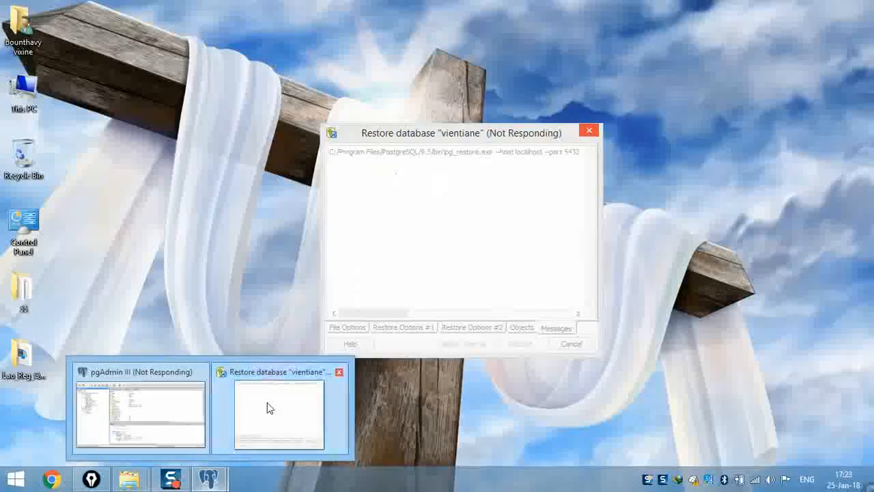
pyautogui.click(268, 407)
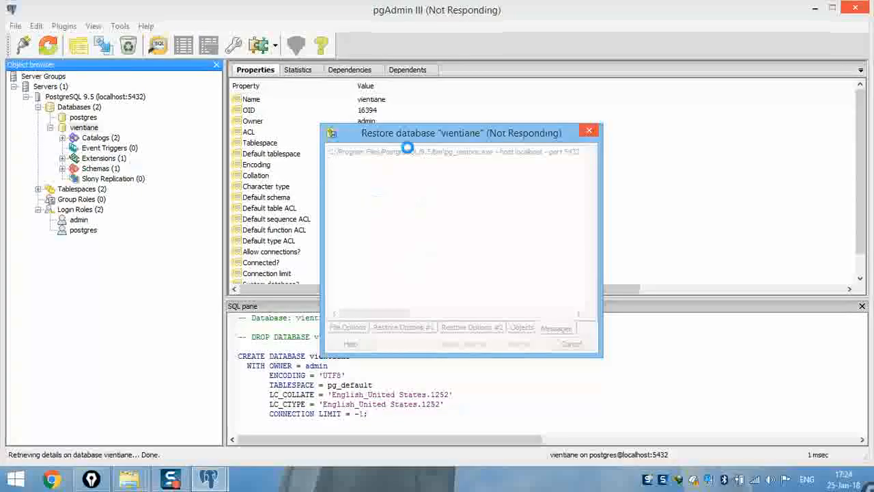
pyautogui.moveTo(479, 137); pyautogui.dragTo(445, 141)
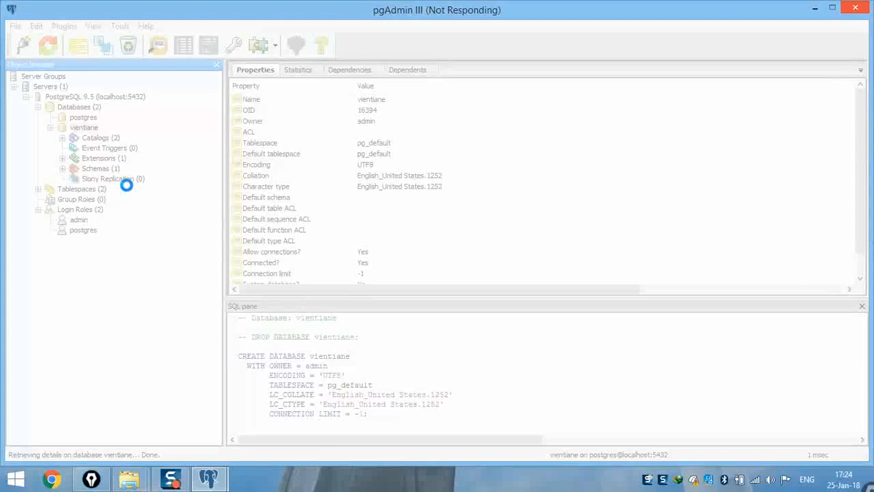
pyautogui.moveTo(105, 129)
pyautogui.mouseDown()
pyautogui.moveTo(68, 117)
pyautogui.moveTo(61, 156)
pyautogui.moveTo(119, 169)
pyautogui.moveTo(111, 122)
pyautogui.moveTo(39, 128)
pyautogui.mouseUp()
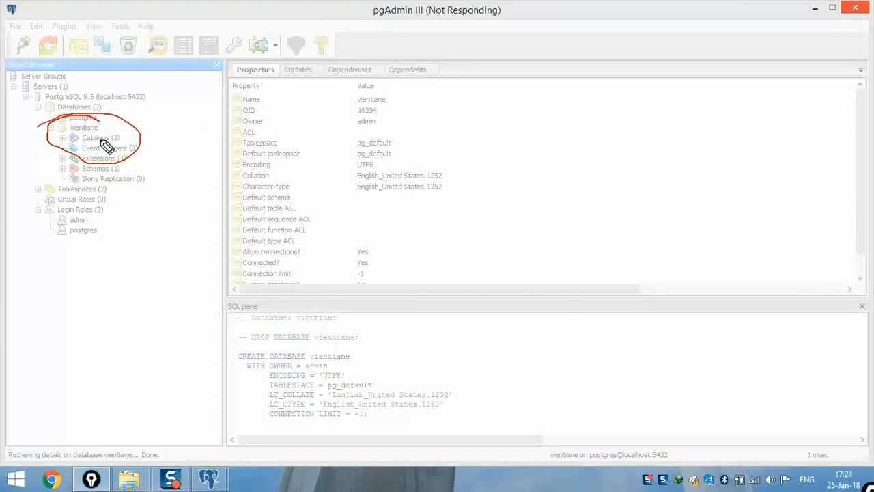
pyautogui.press('Escape')
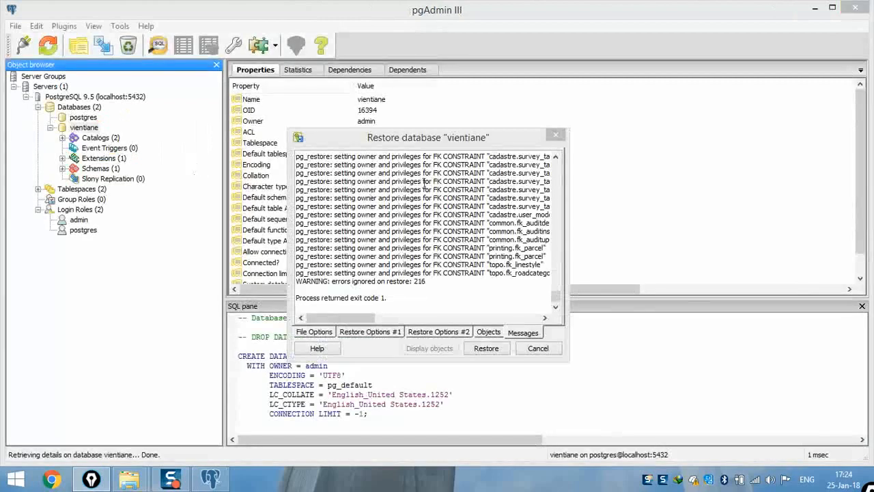
# - Reposition the finished Restore database dialog and cancel it to return to vientiane's properties
pyautogui.moveTo(417, 140); pyautogui.dragTo(446, 128)
pyautogui.moveTo(372, 306); pyautogui.dragTo(355, 310)
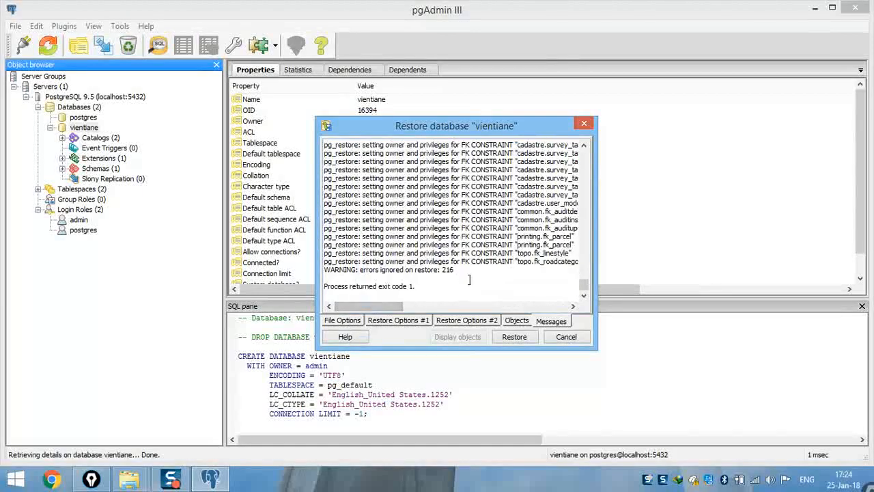
pyautogui.click(566, 336)
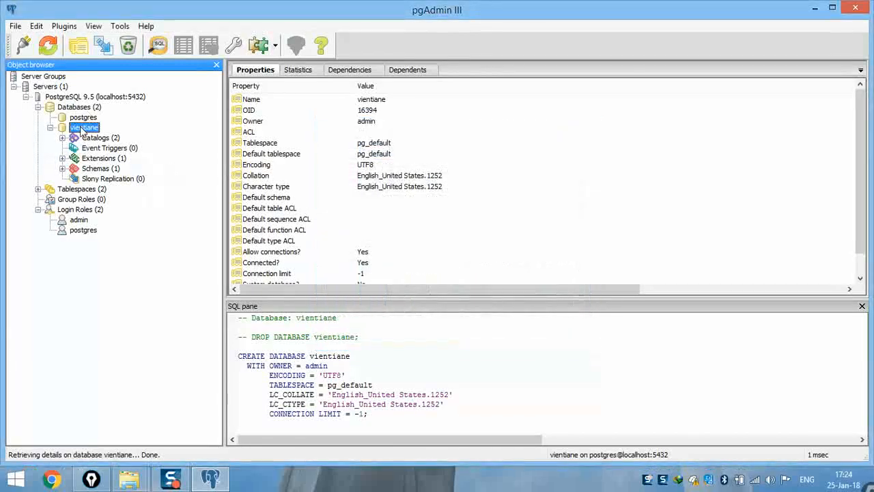
# - Refresh vientiane and expand Extensions (3) and Schemas (6), including topo, then collapse the node
pyautogui.click(48, 48)
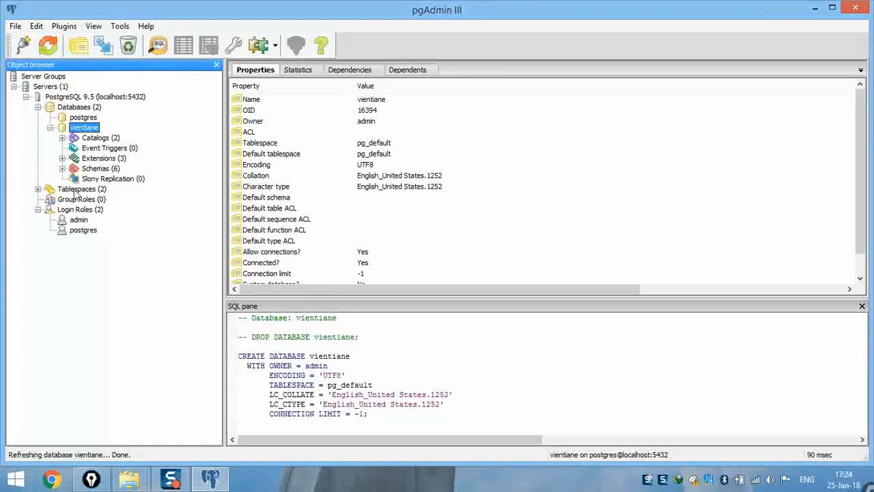
pyautogui.click(101, 158)
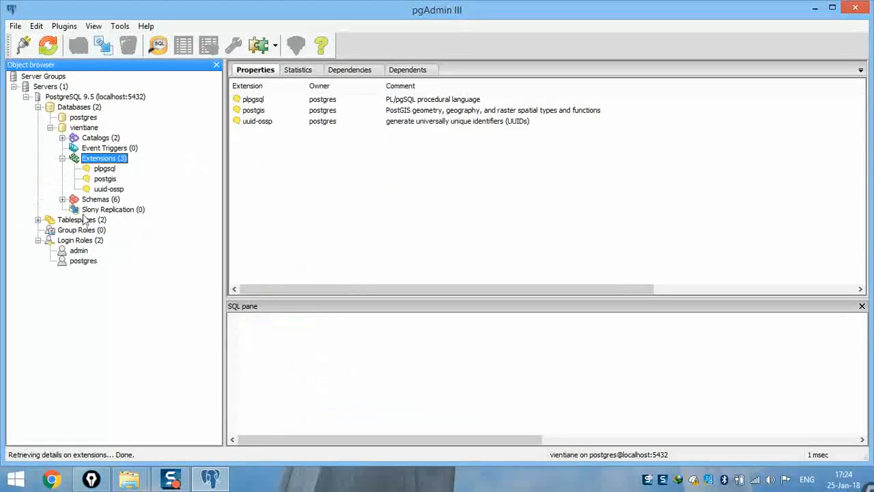
pyautogui.hotkey('ctrl', 'shift', '3')
pyautogui.moveTo(104, 160)
pyautogui.mouseDown()
pyautogui.moveTo(90, 198)
pyautogui.moveTo(73, 162)
pyautogui.moveTo(71, 183)
pyautogui.mouseUp()
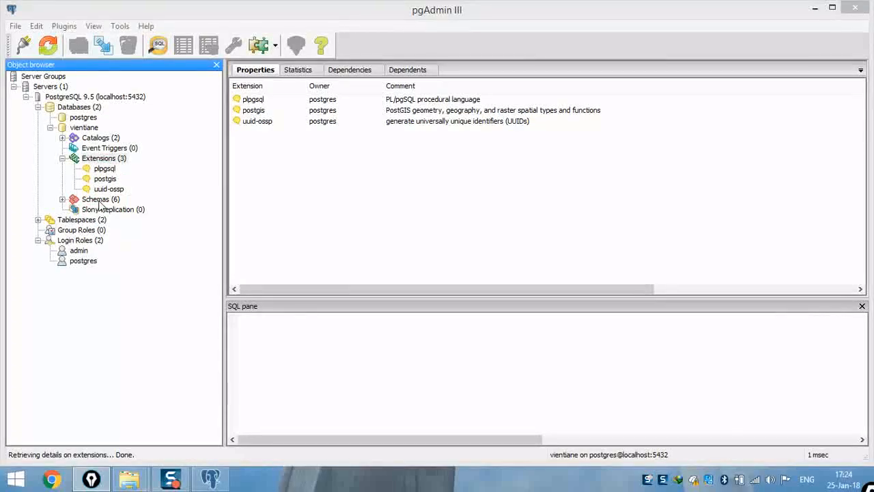
pyautogui.click(97, 199)
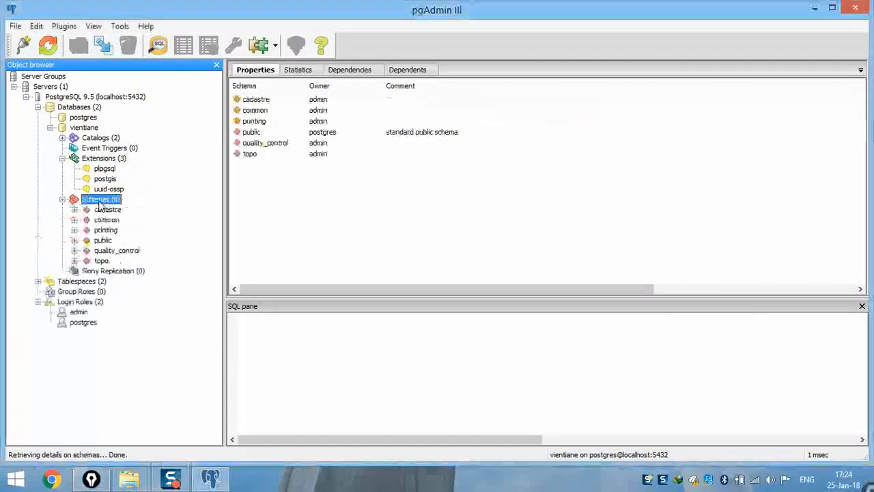
pyautogui.doubleClick(99, 261)
pyautogui.click(74, 260)
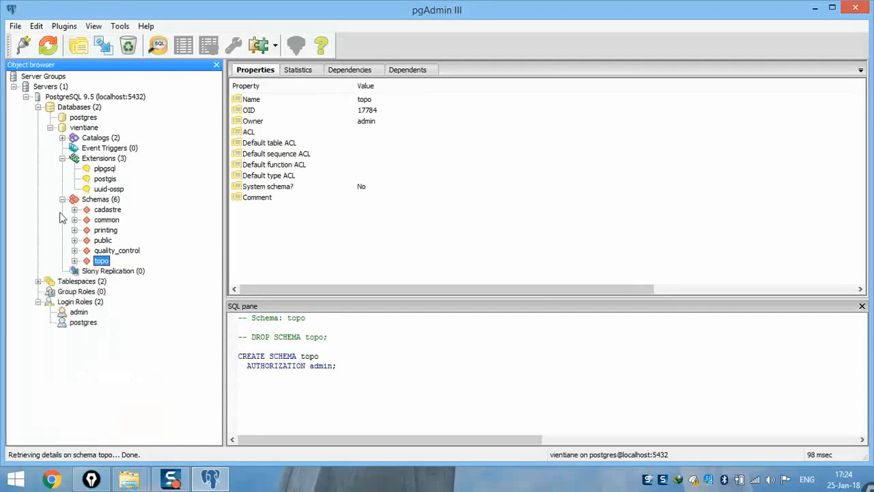
pyautogui.click(63, 200)
pyautogui.click(62, 157)
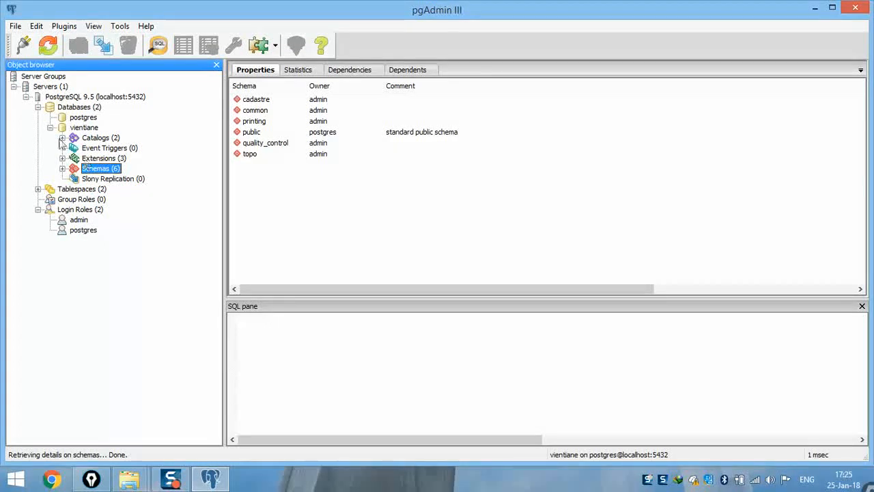
pyautogui.click(50, 127)
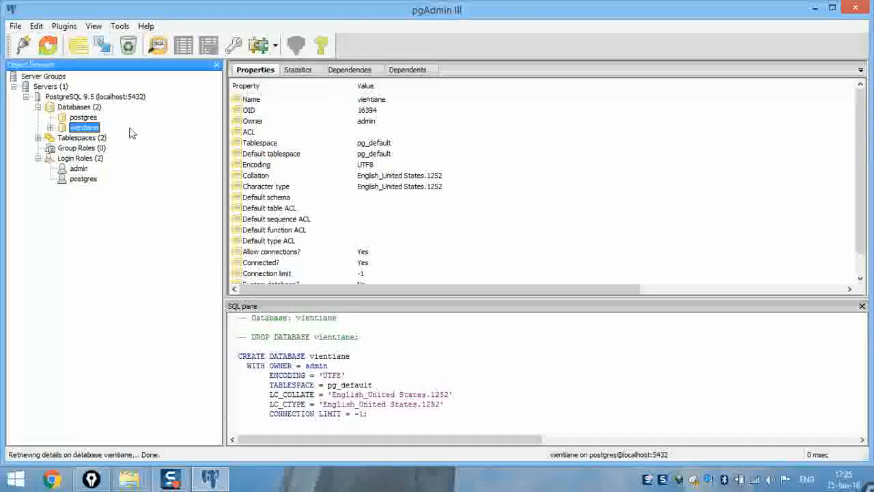